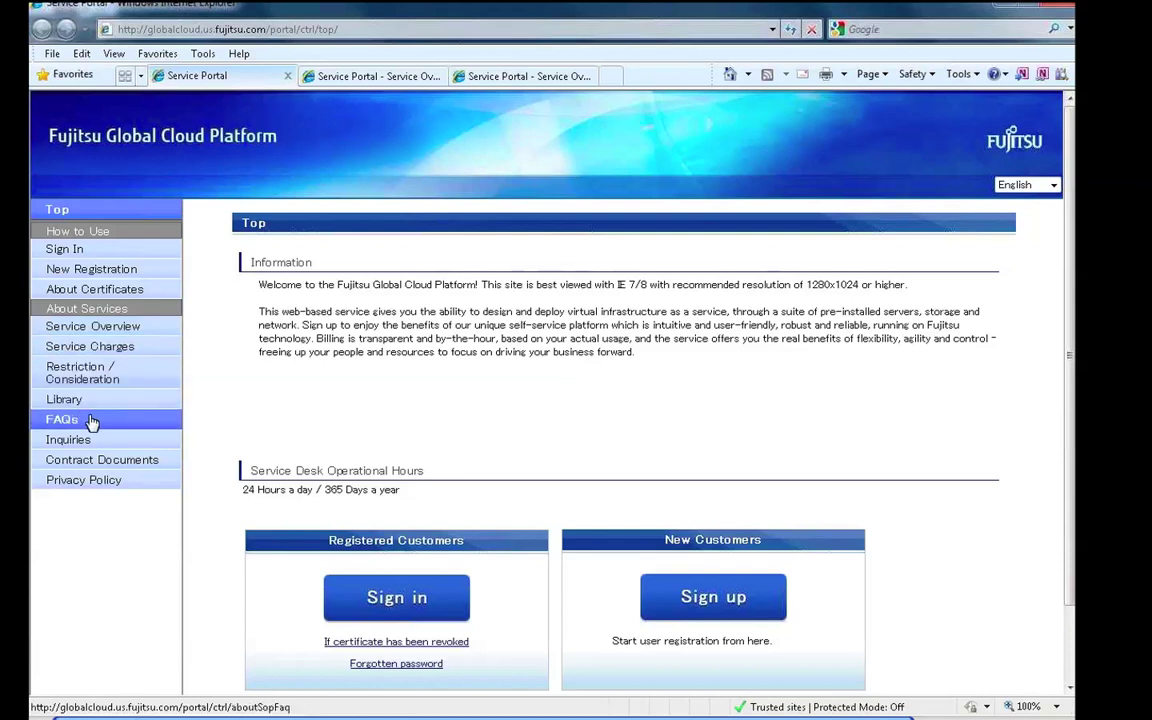
Sign in to the cloud portal with the Admin certificate and grant permission to use its key
click(397, 598)
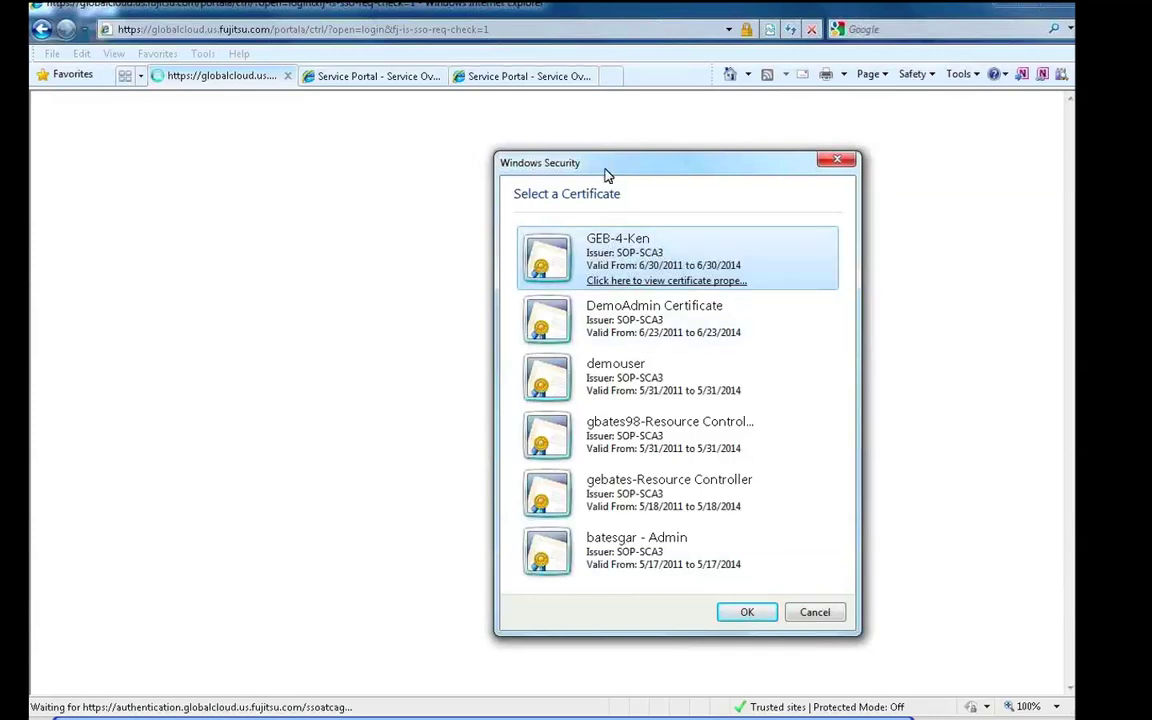
click(628, 551)
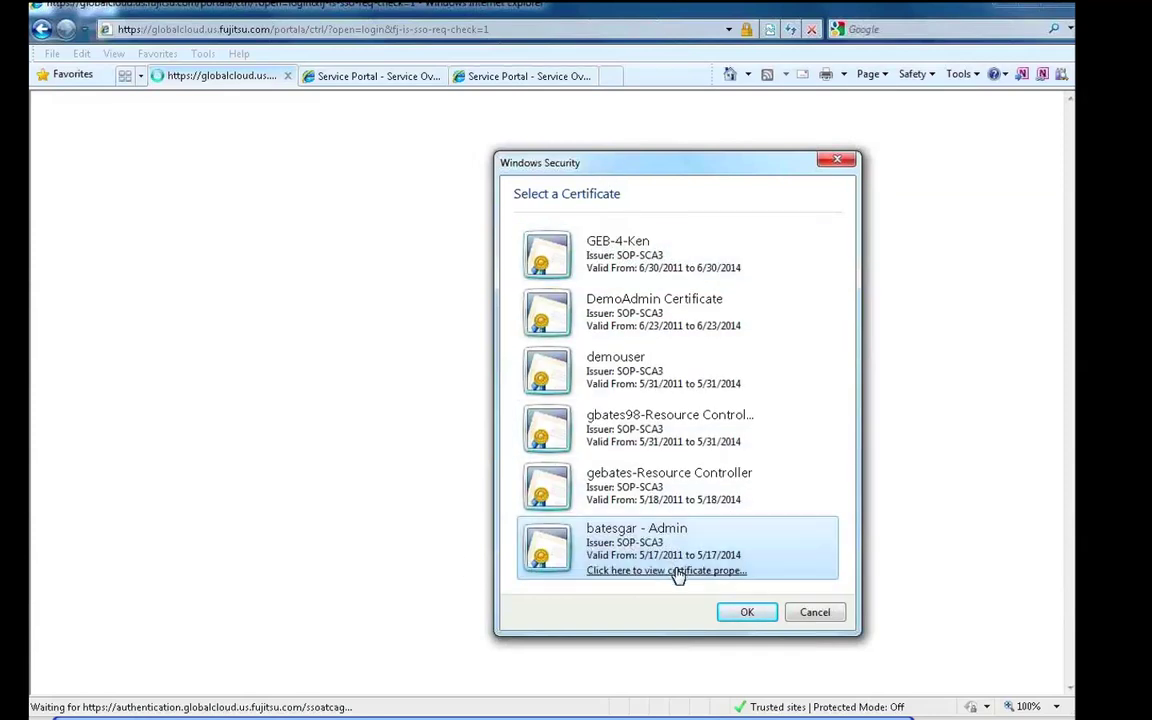
click(741, 613)
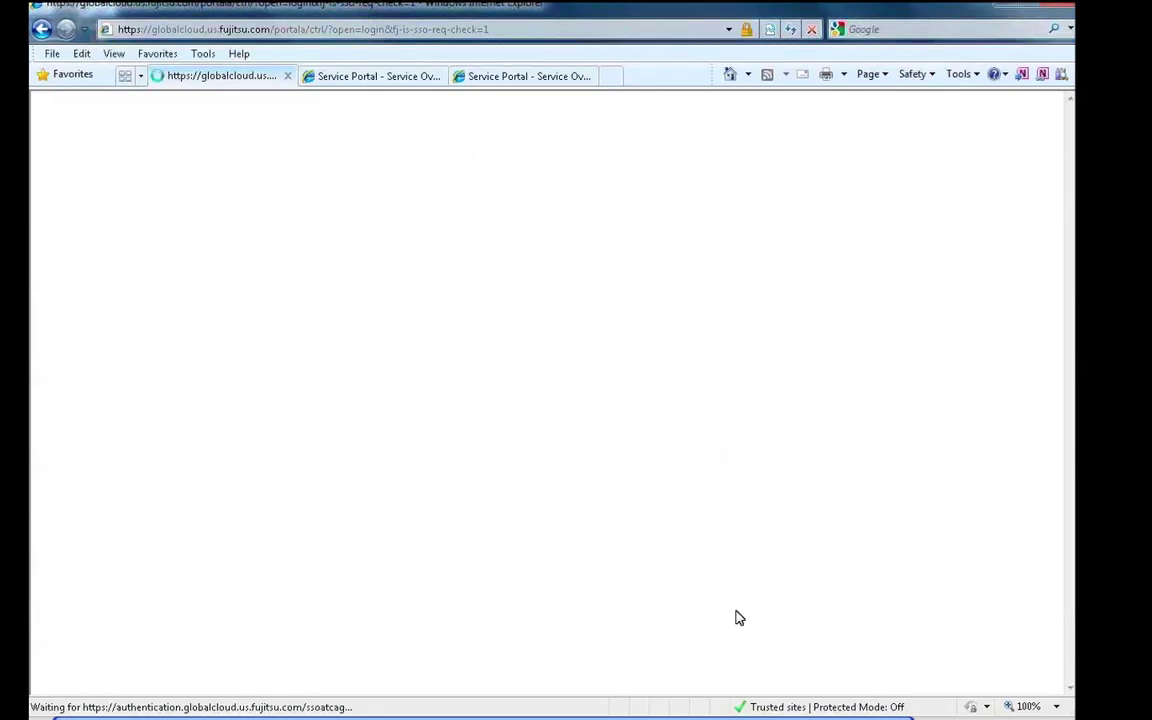
click(665, 392)
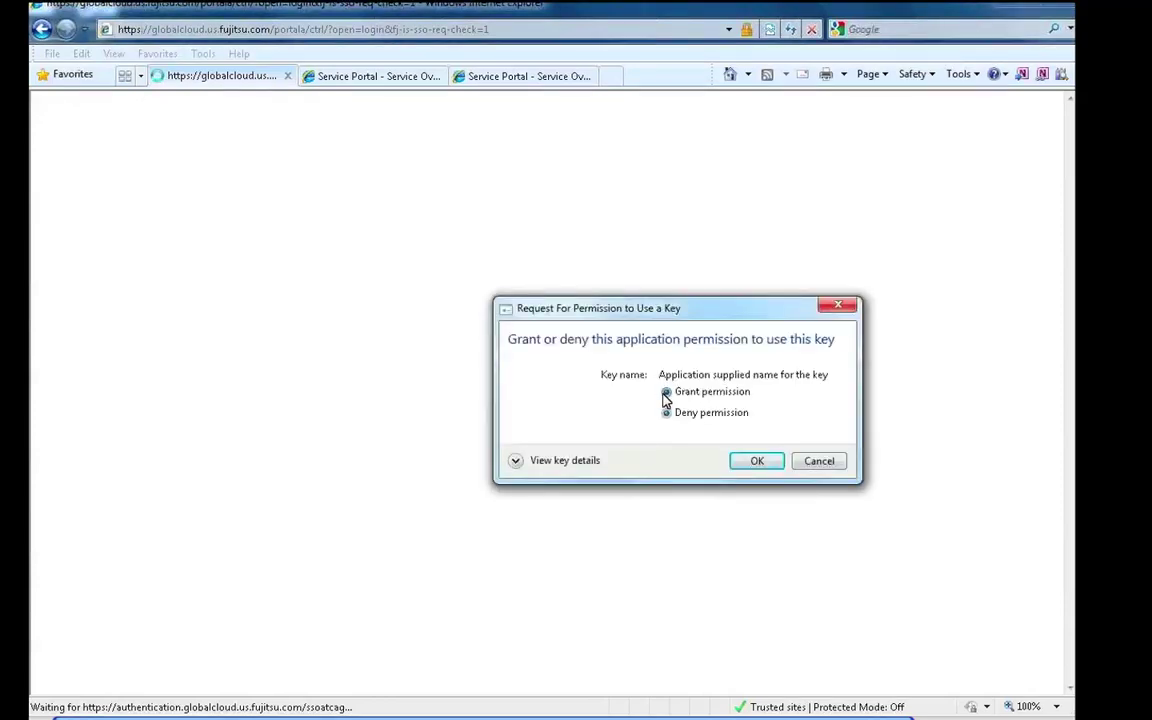
click(752, 461)
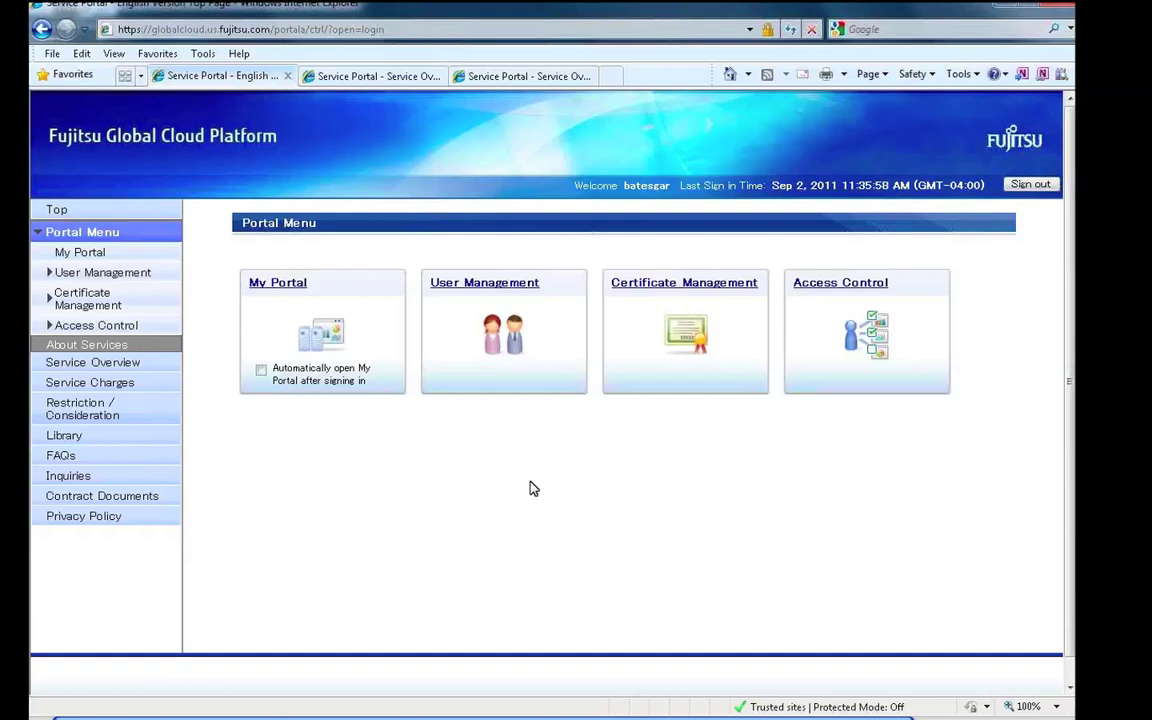
Open My Portal and start creating a new system in DesignStudio
click(288, 289)
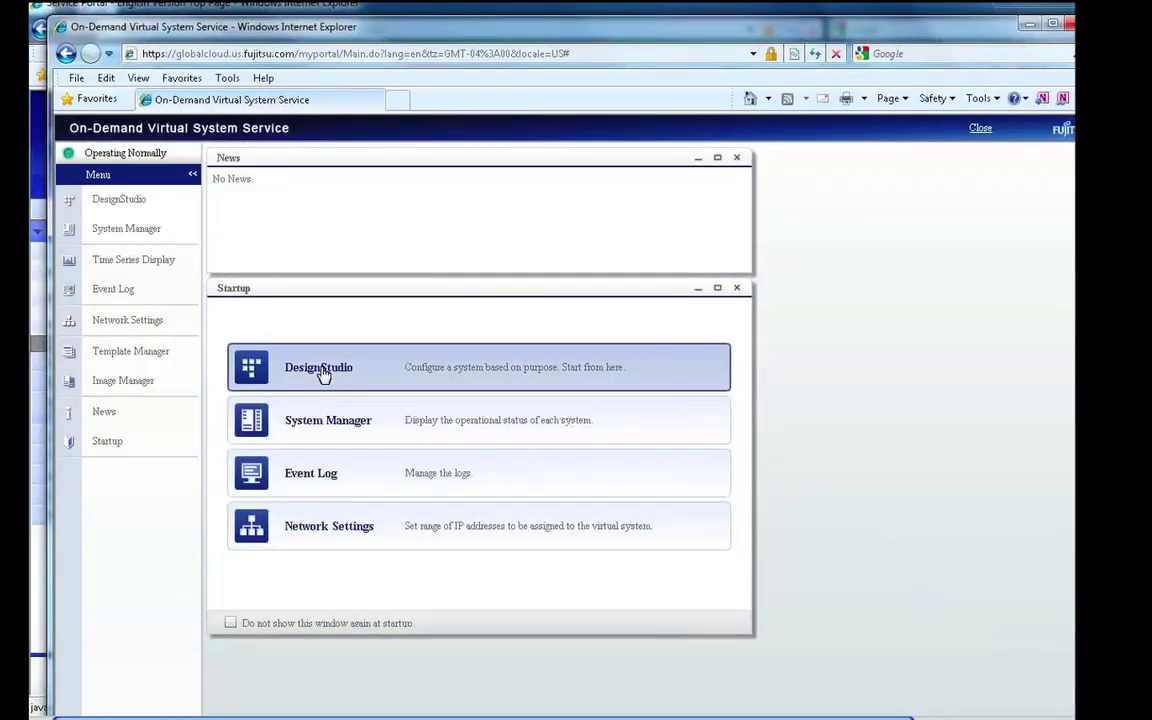
click(320, 370)
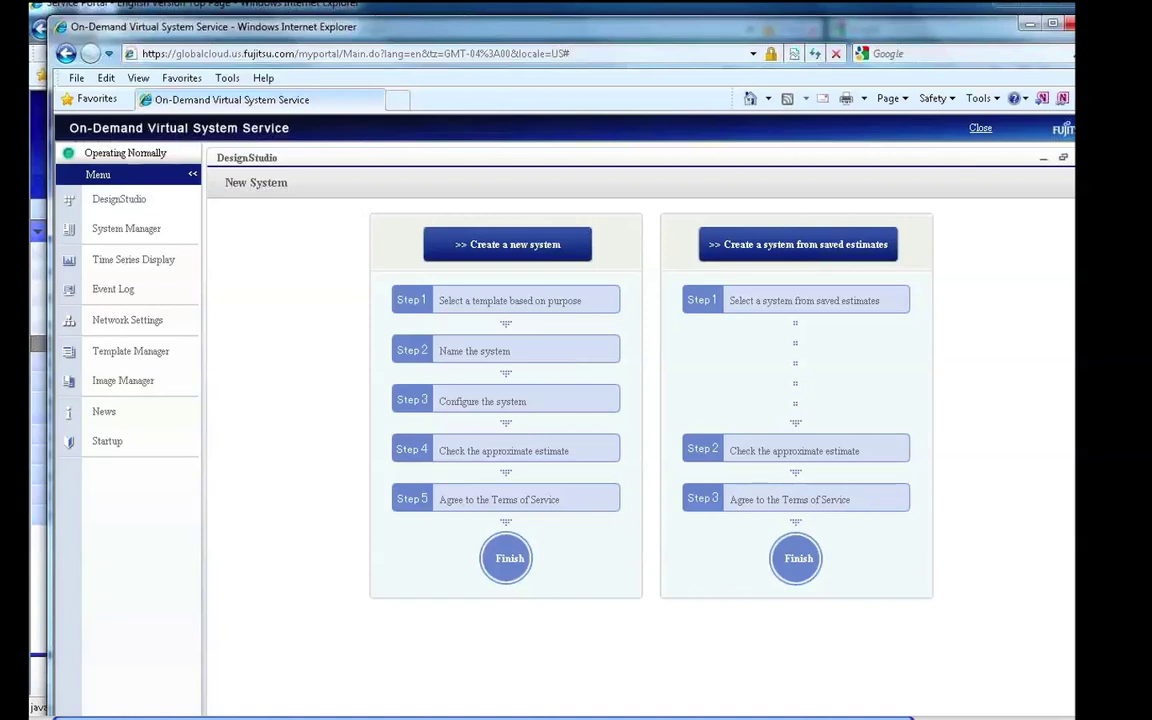
click(496, 249)
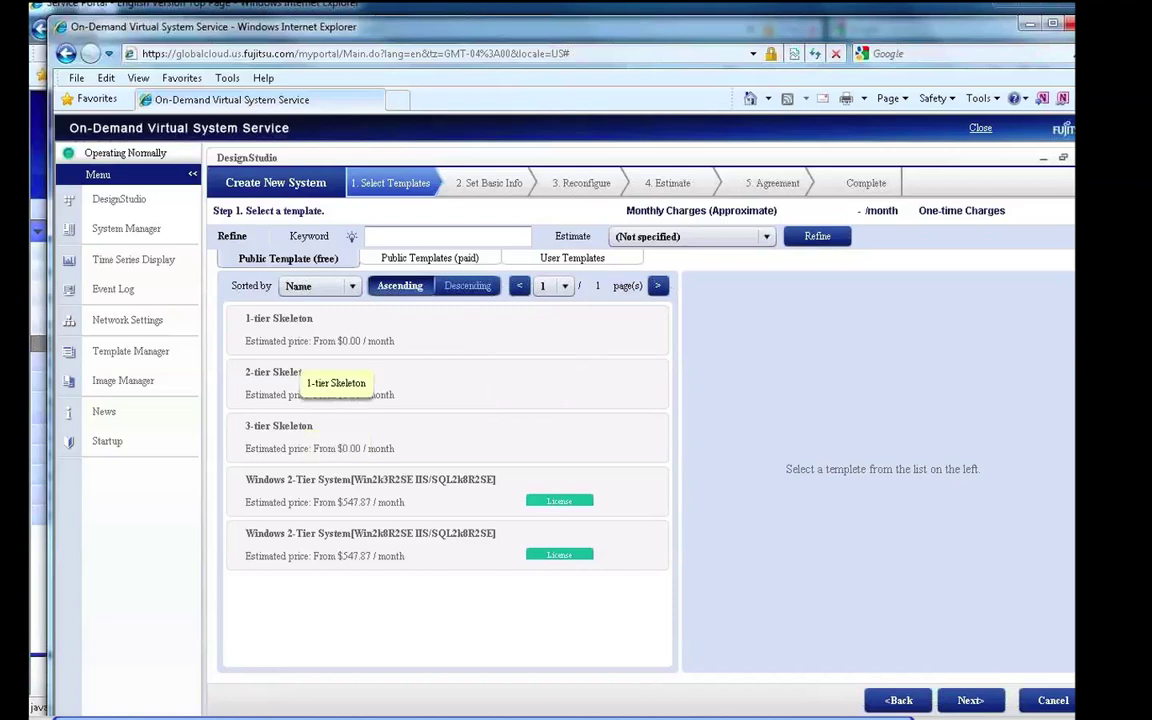
Preview the free 1-tier and 3-tier skeletons, and base the new system on the user template Cloud Accelerator VSYS - Alpha
click(283, 327)
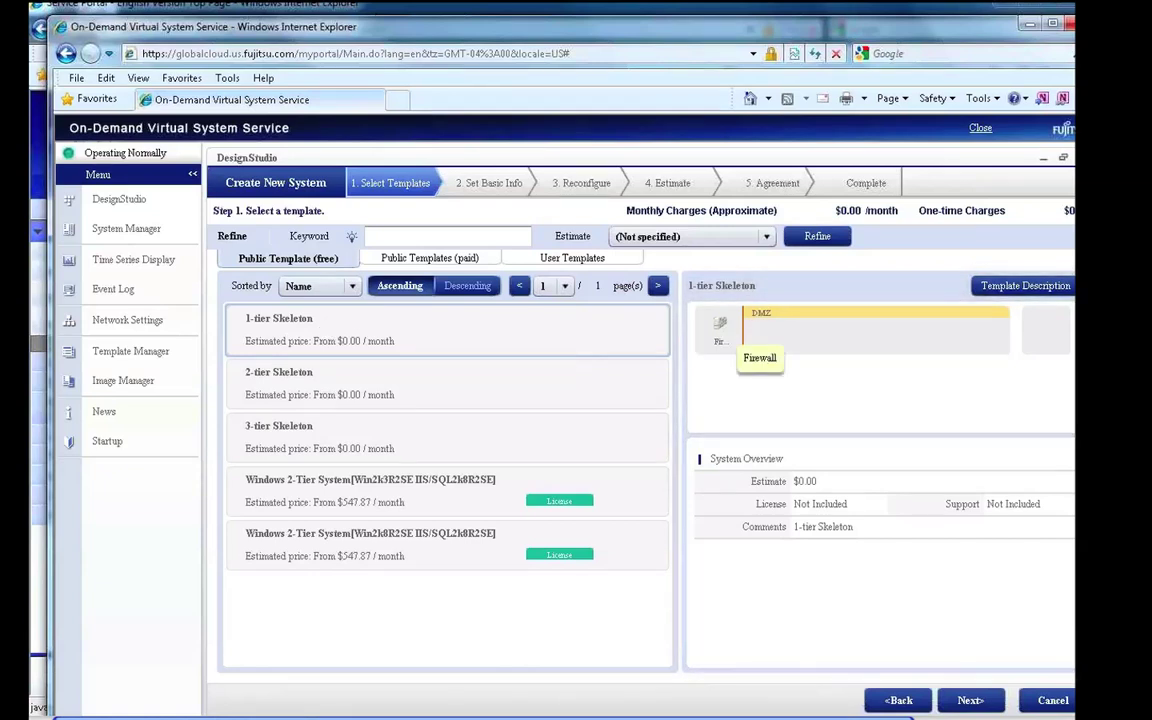
click(283, 430)
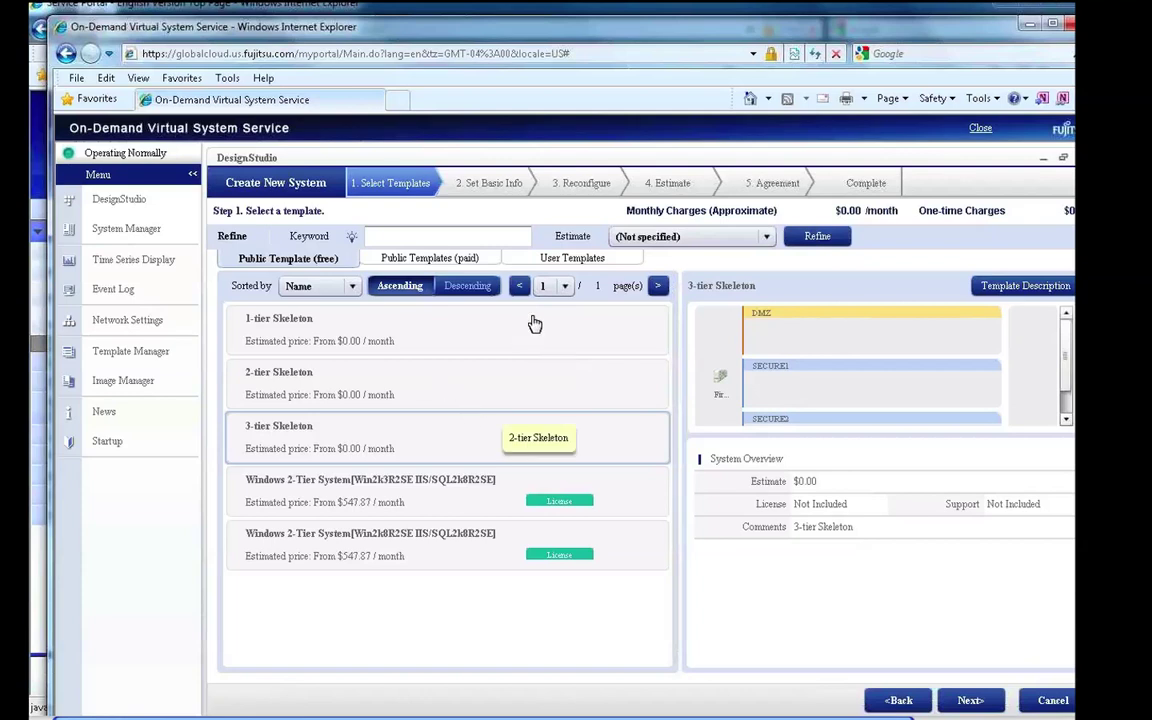
click(573, 262)
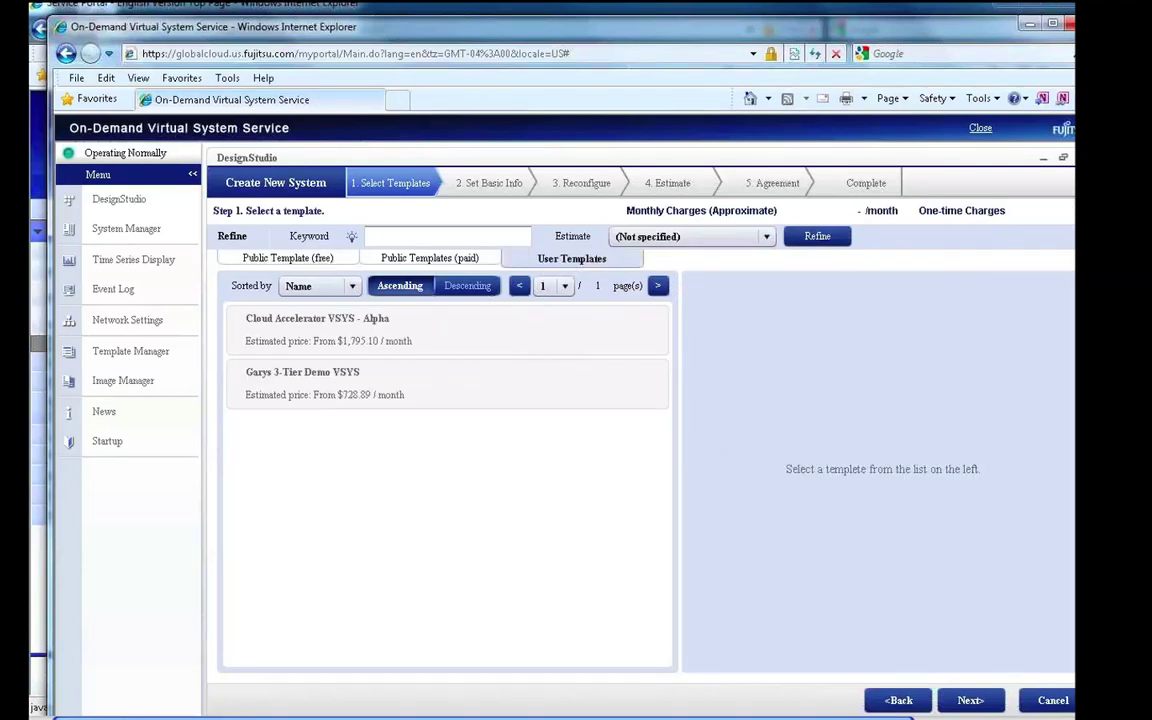
click(328, 330)
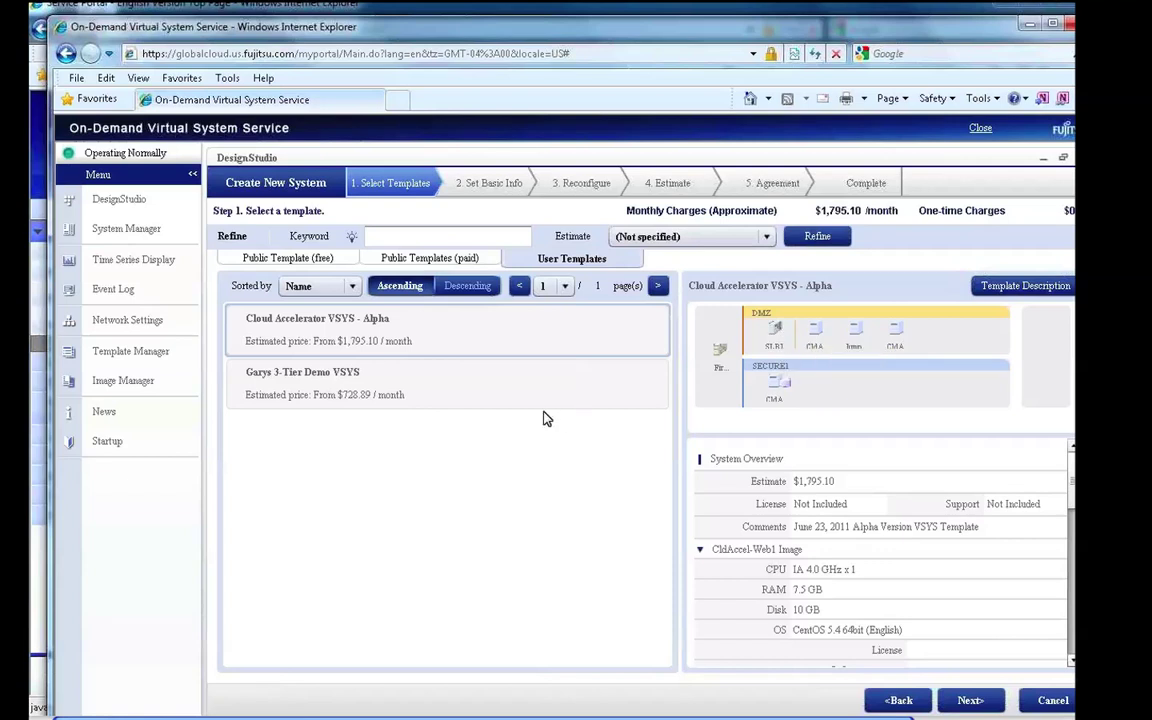
click(969, 701)
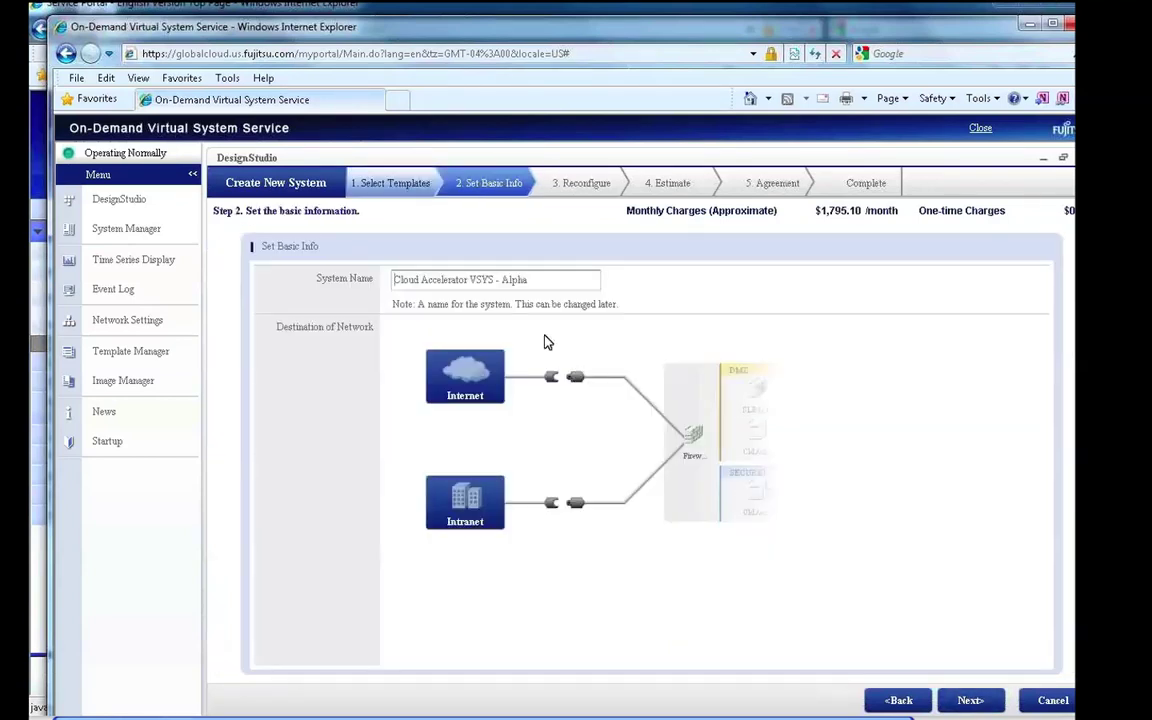
Name the system Cloud Accelerator VSYS - Staging and connect its firewall to the Internet
key(BackSpace)
key(BackSpace)
key(BackSpace)
key(BackSpace)
key(BackSpace)
text(Staging)
click(566, 377)
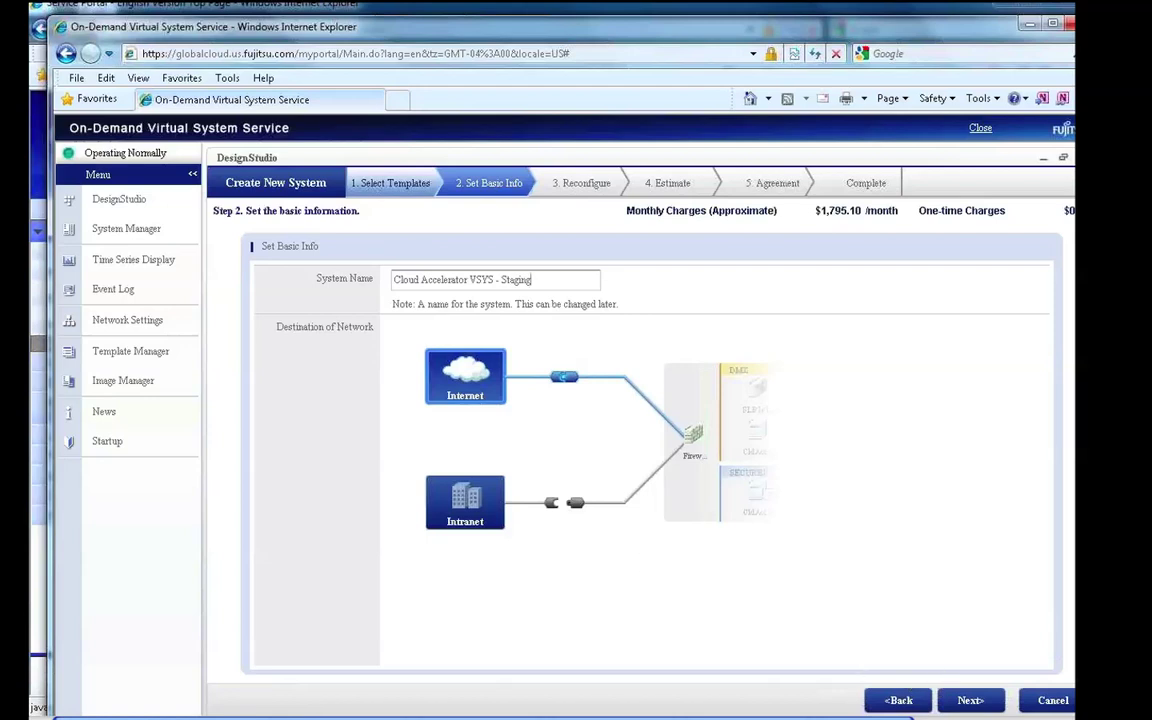
click(971, 701)
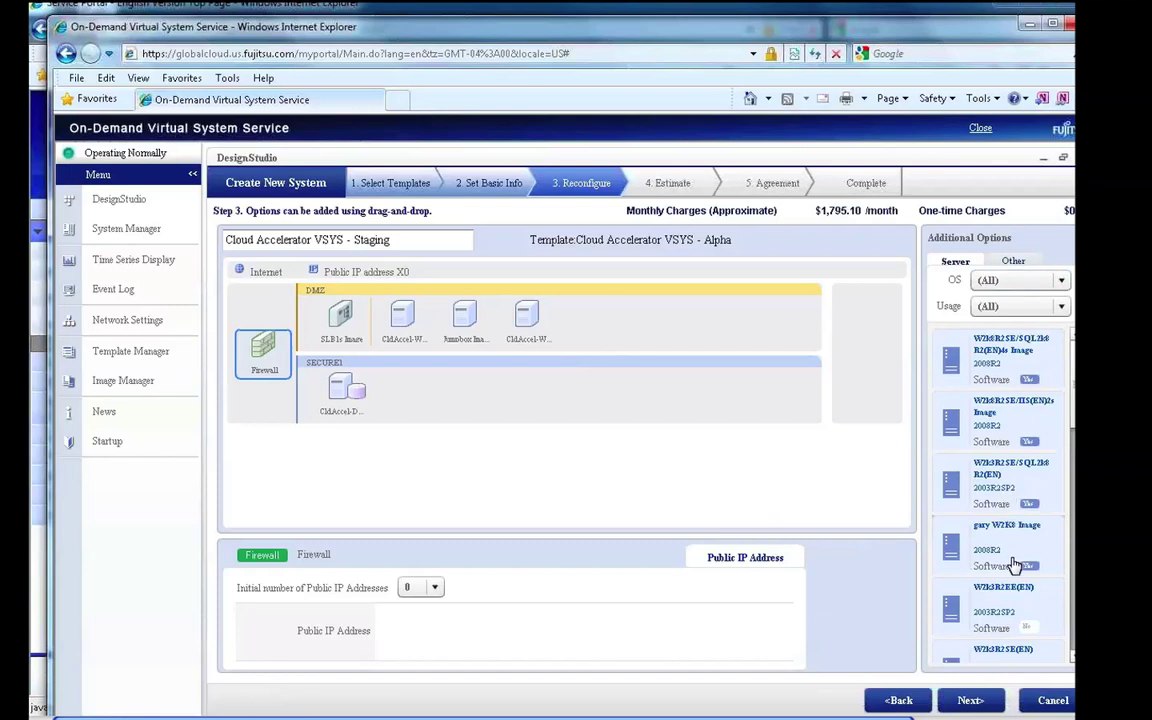
Add a W2k8R2SE/IIS(EN)2s Image server to the SECURE1 zone of the system
mouse_move(1010, 500)
drag(1010, 437, 500, 398)
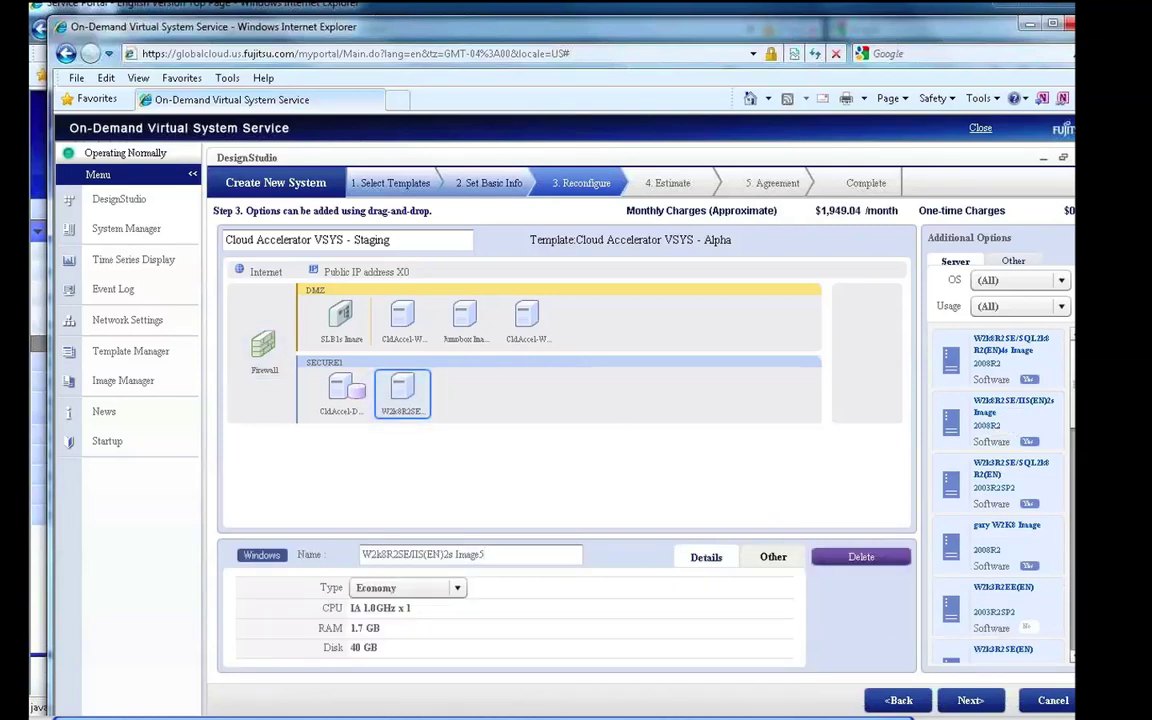
click(468, 557)
drag(350, 552, 400, 570)
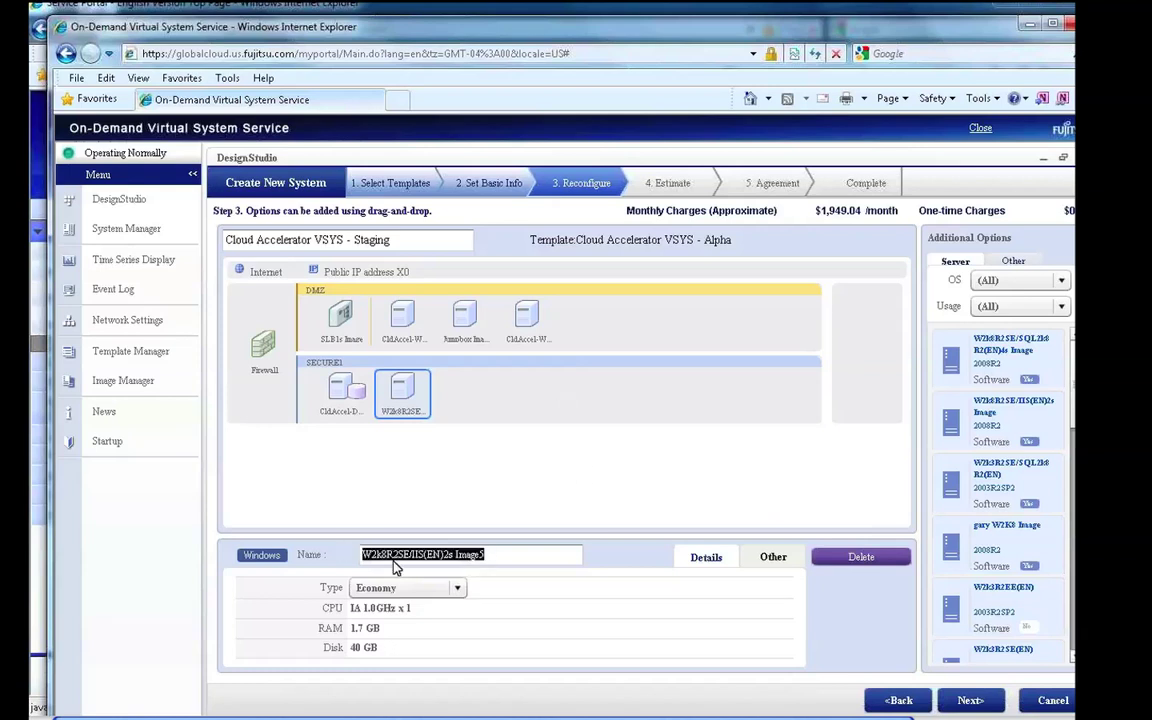
Set the new Windows server's type to Advance, after trying Standard
click(460, 589)
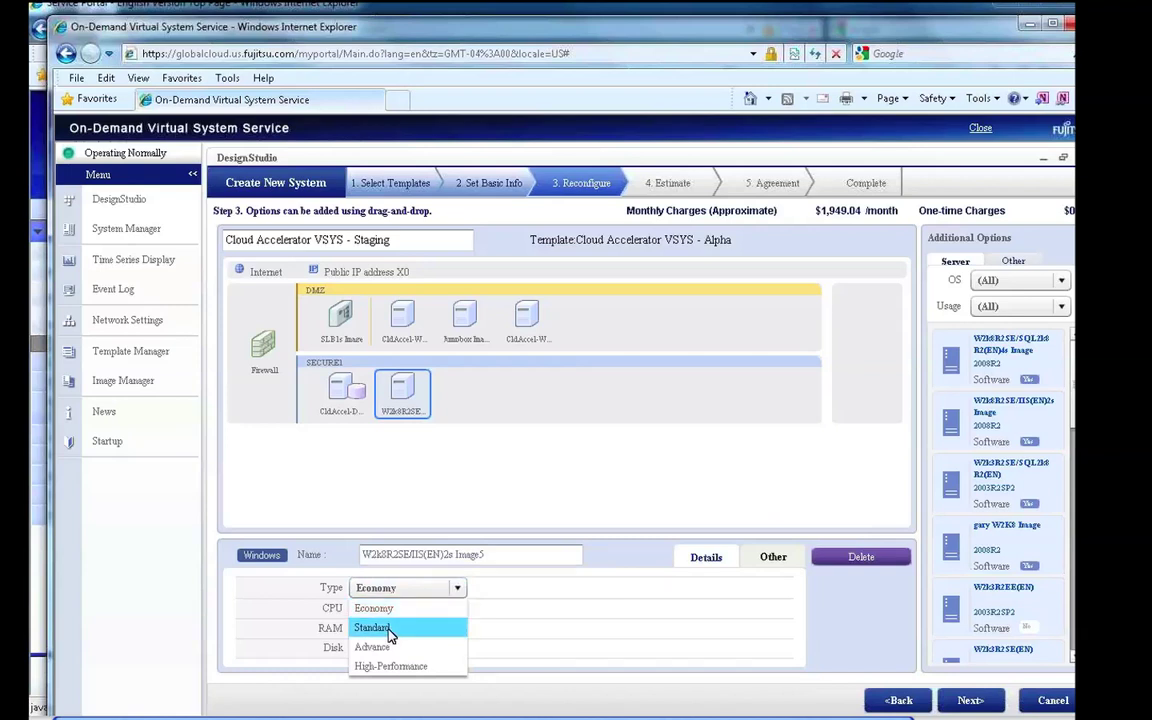
click(390, 628)
click(457, 589)
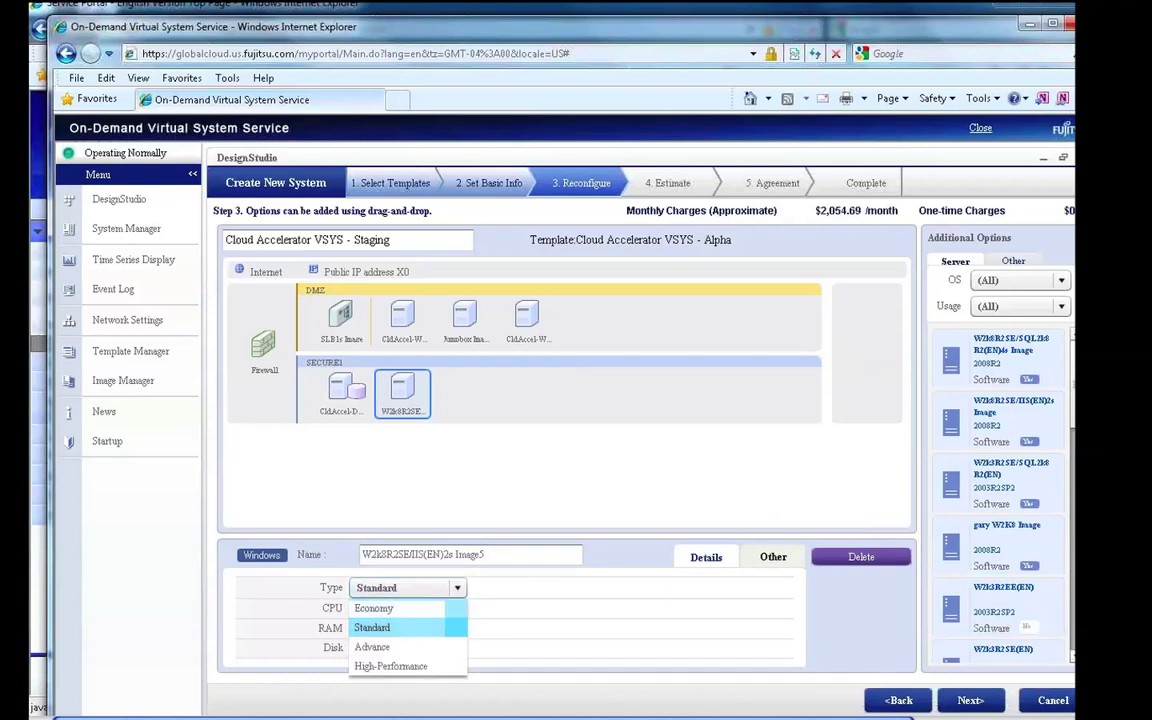
click(378, 647)
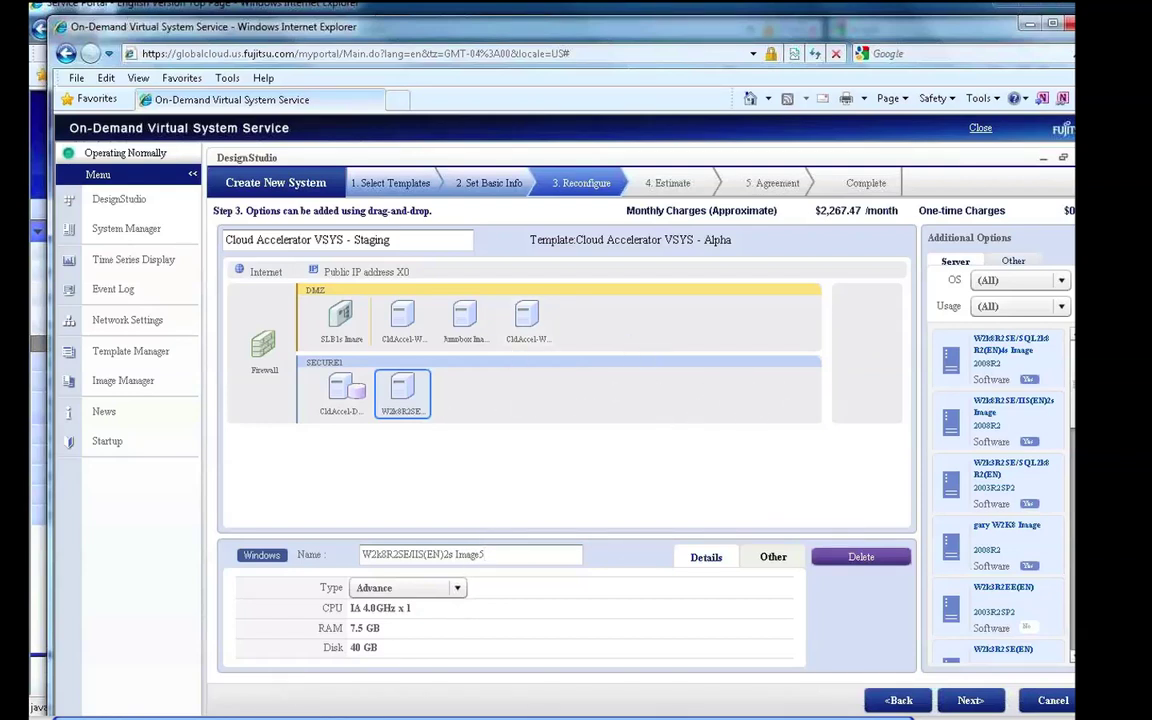
Attach an additional disk to the new Windows server, reduce its size to 10 GB and proceed to the estimate
click(1020, 263)
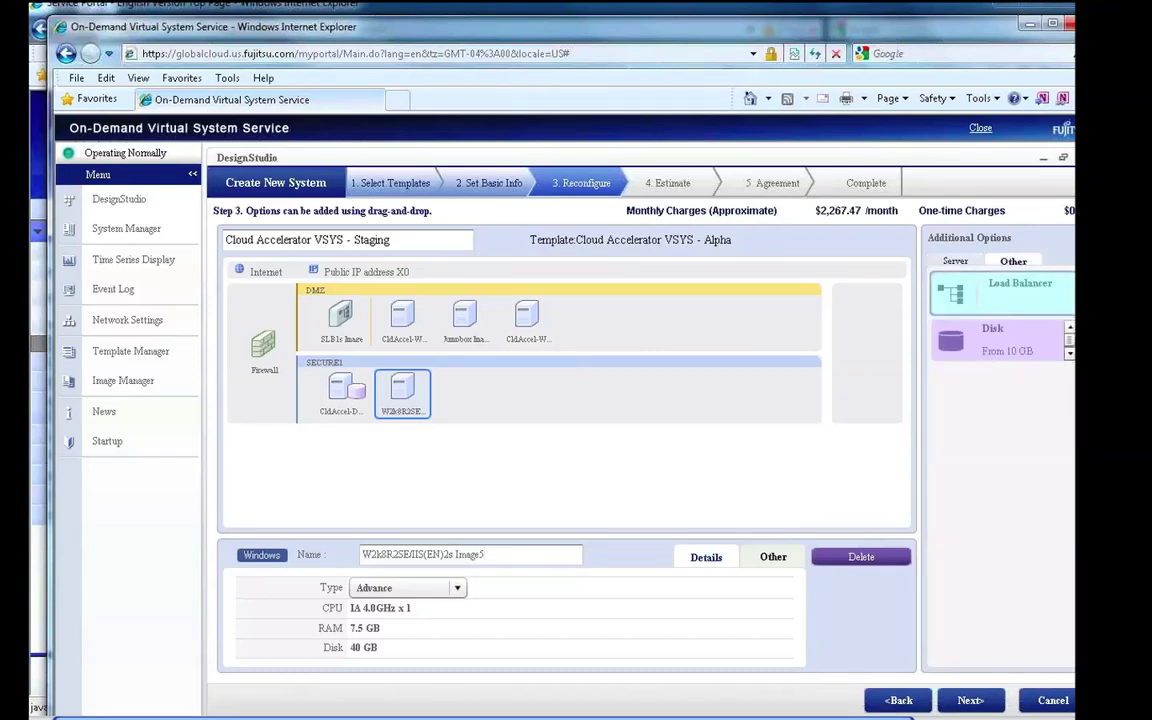
drag(965, 344, 400, 397)
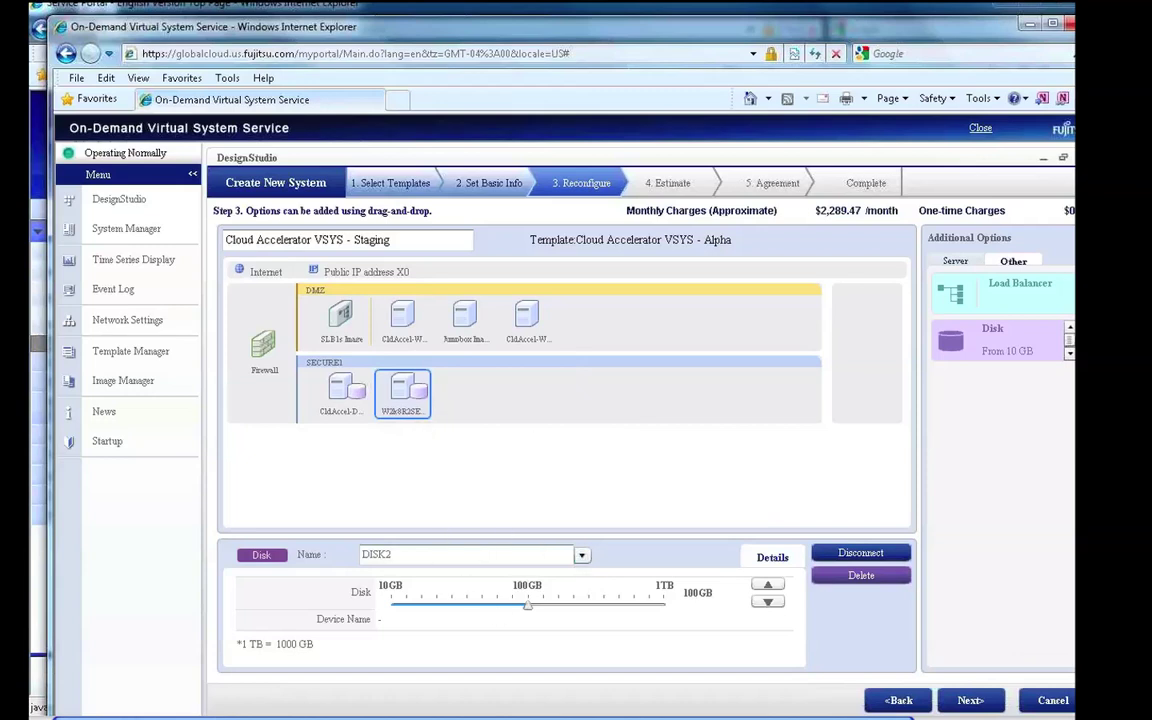
drag(527, 607, 395, 612)
click(967, 702)
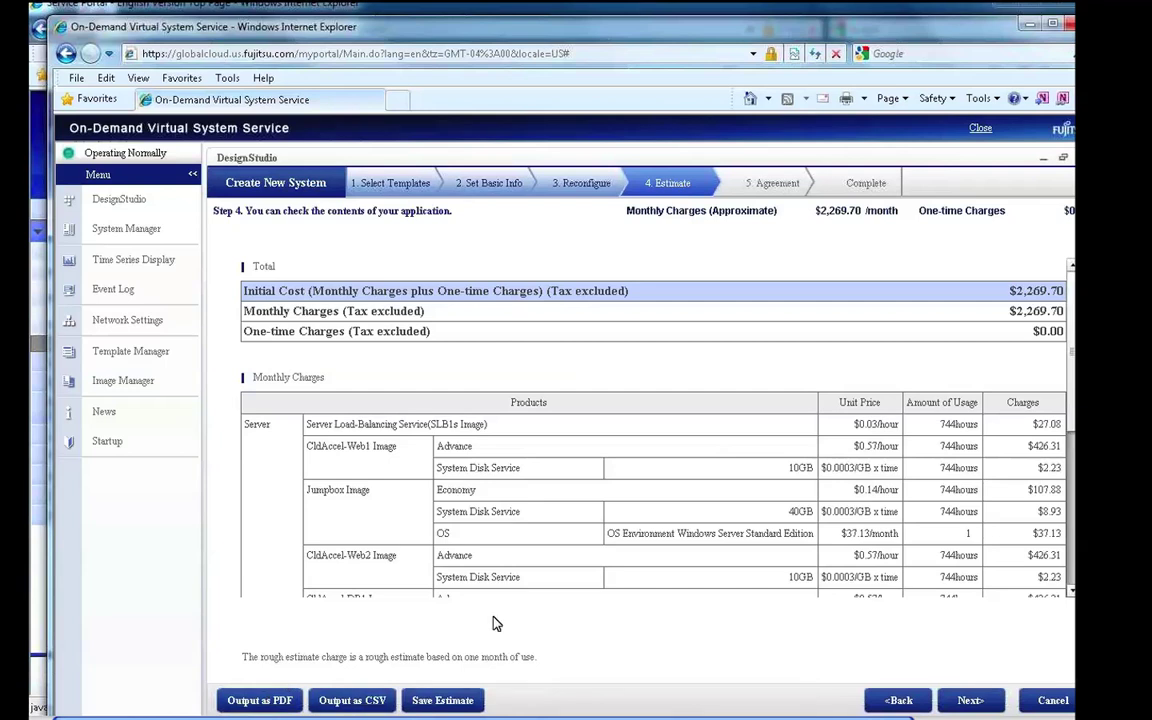
Accept the cost estimate and the Terms of Service, and submit the system for deployment
click(970, 701)
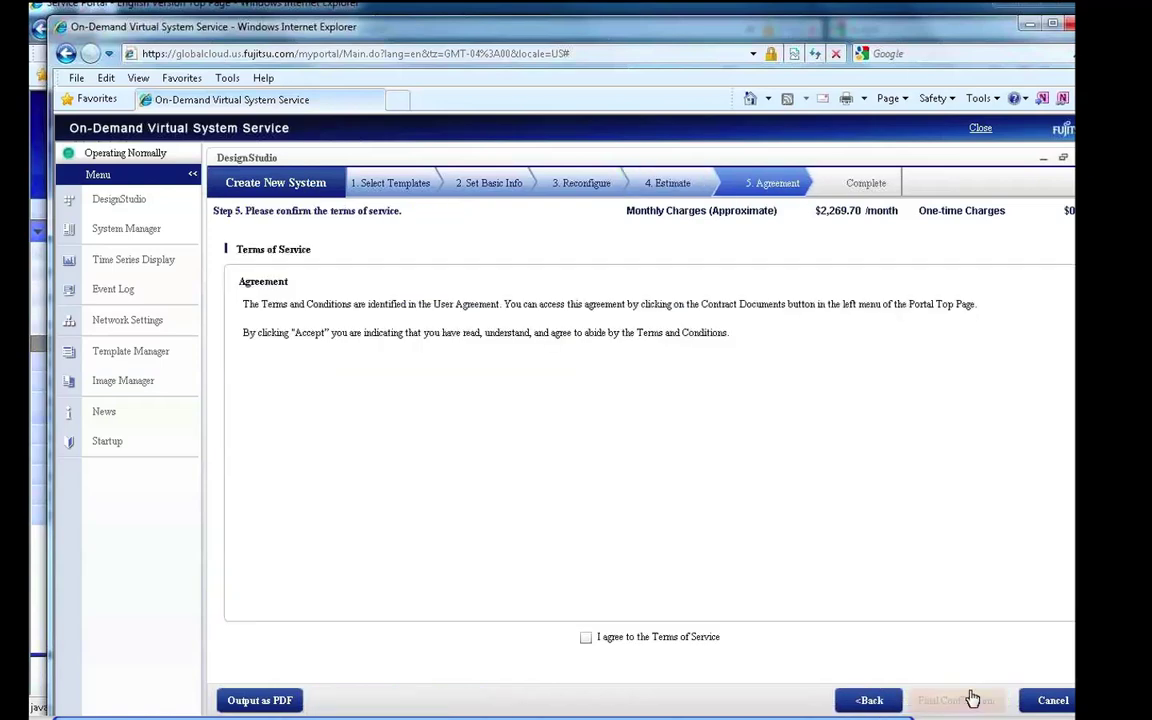
click(585, 637)
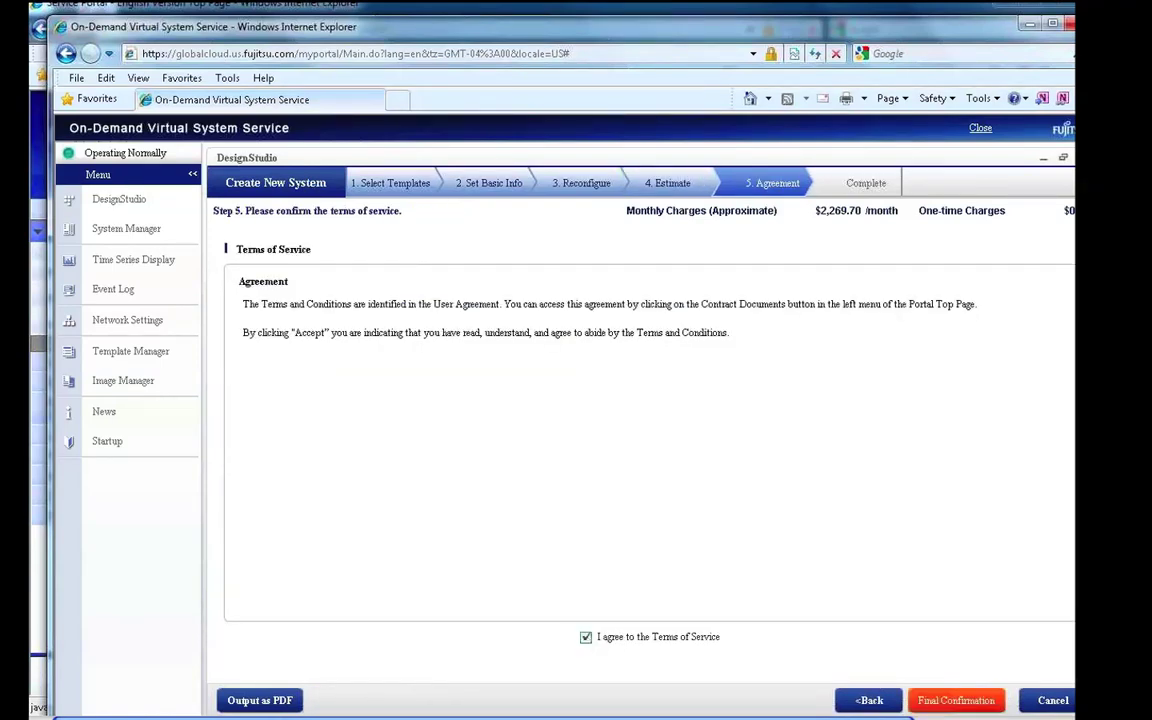
click(951, 703)
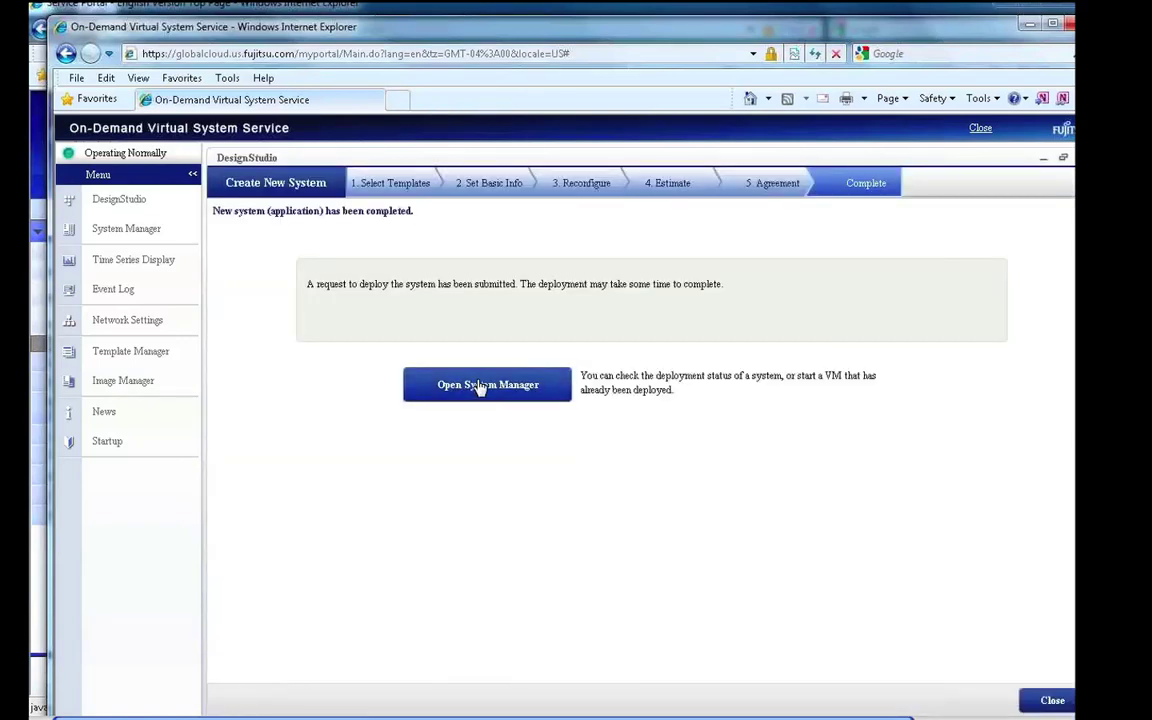
Open the Cloud Accelerator system's details from System Manager and view the Web1 server's configuration
click(480, 387)
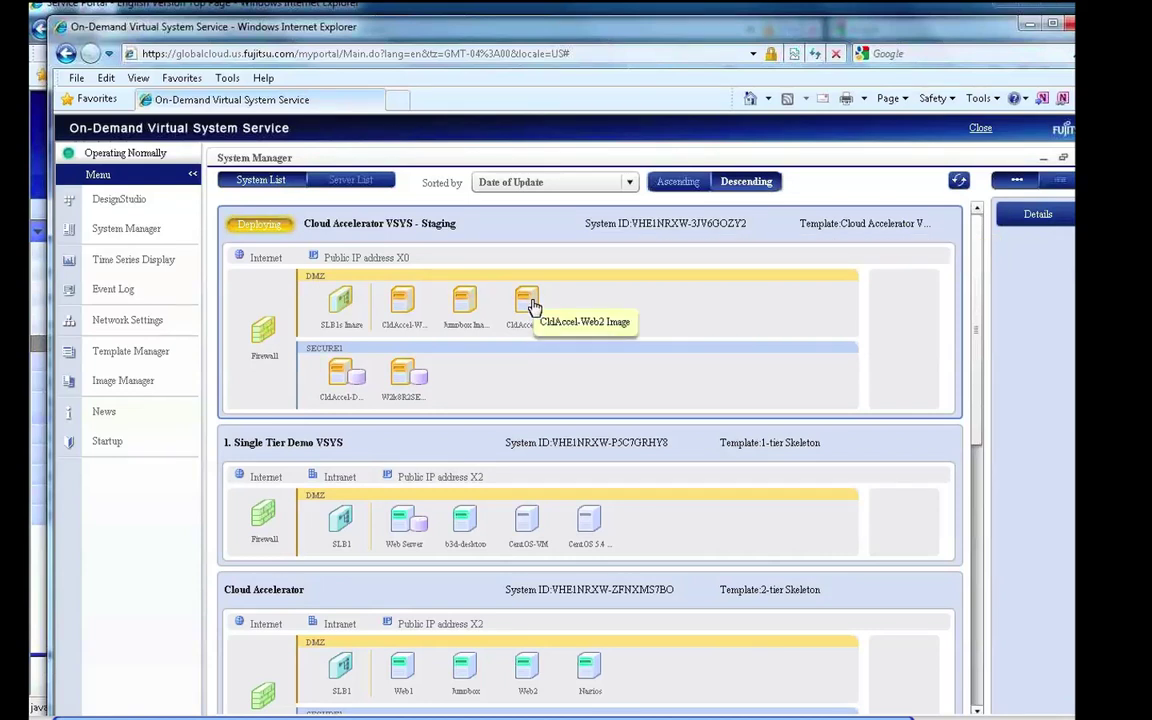
click(978, 709)
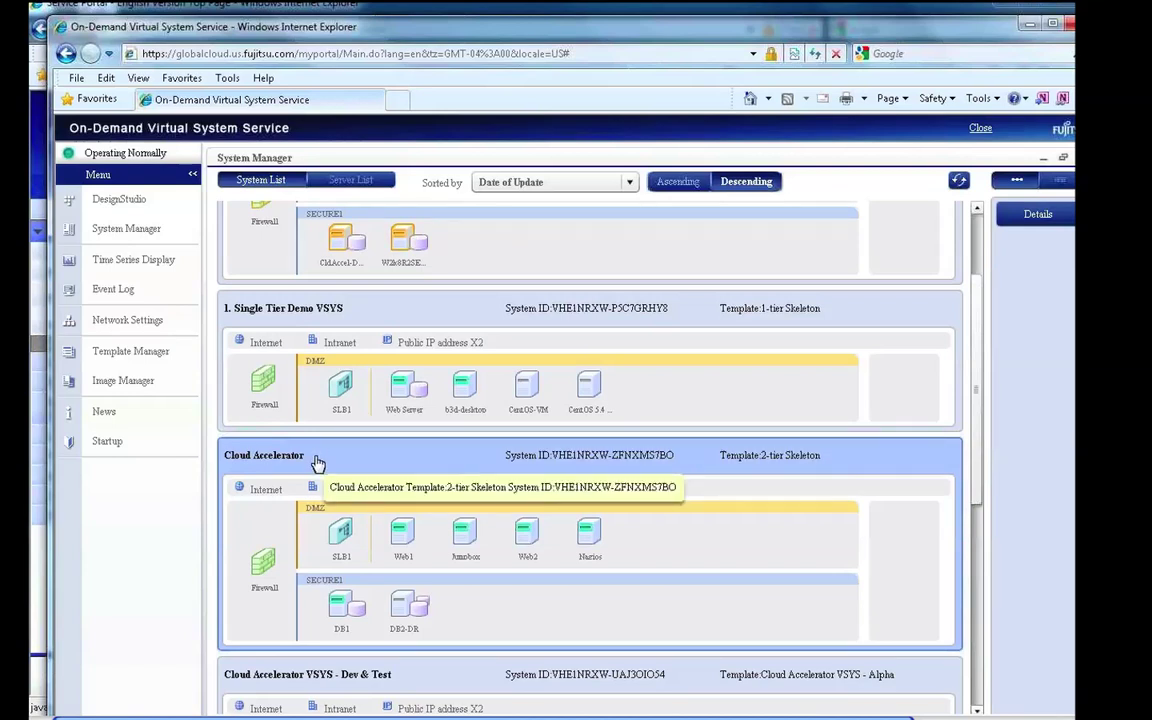
click(1039, 212)
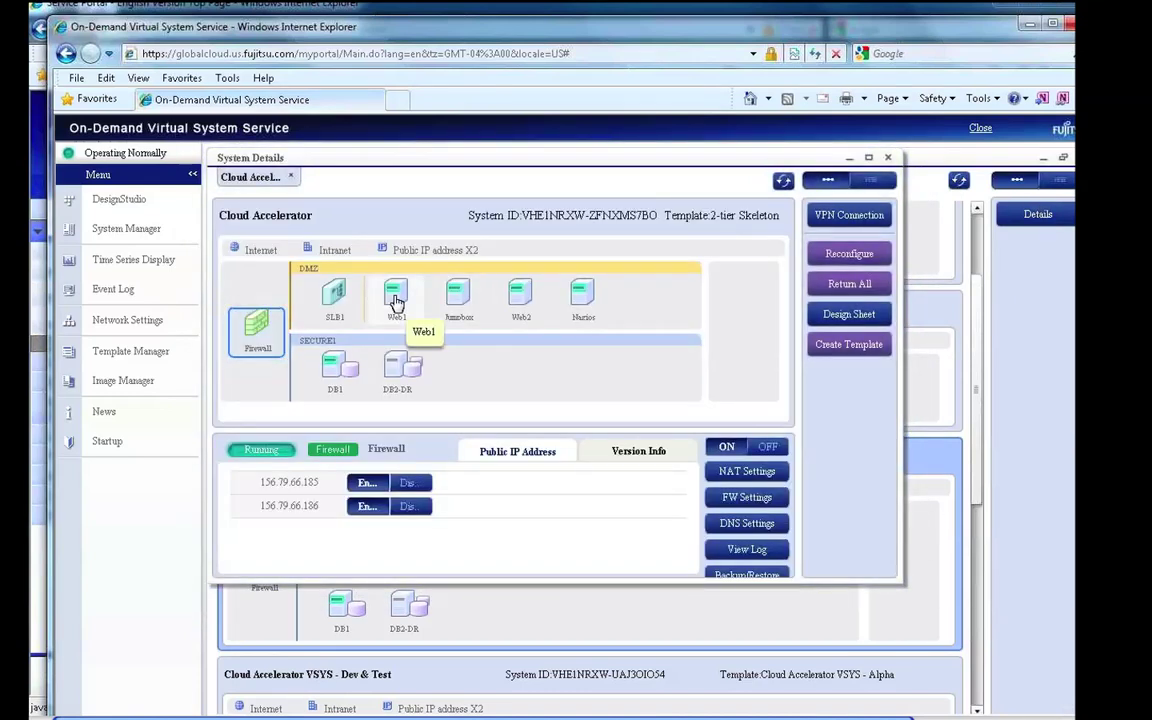
click(397, 302)
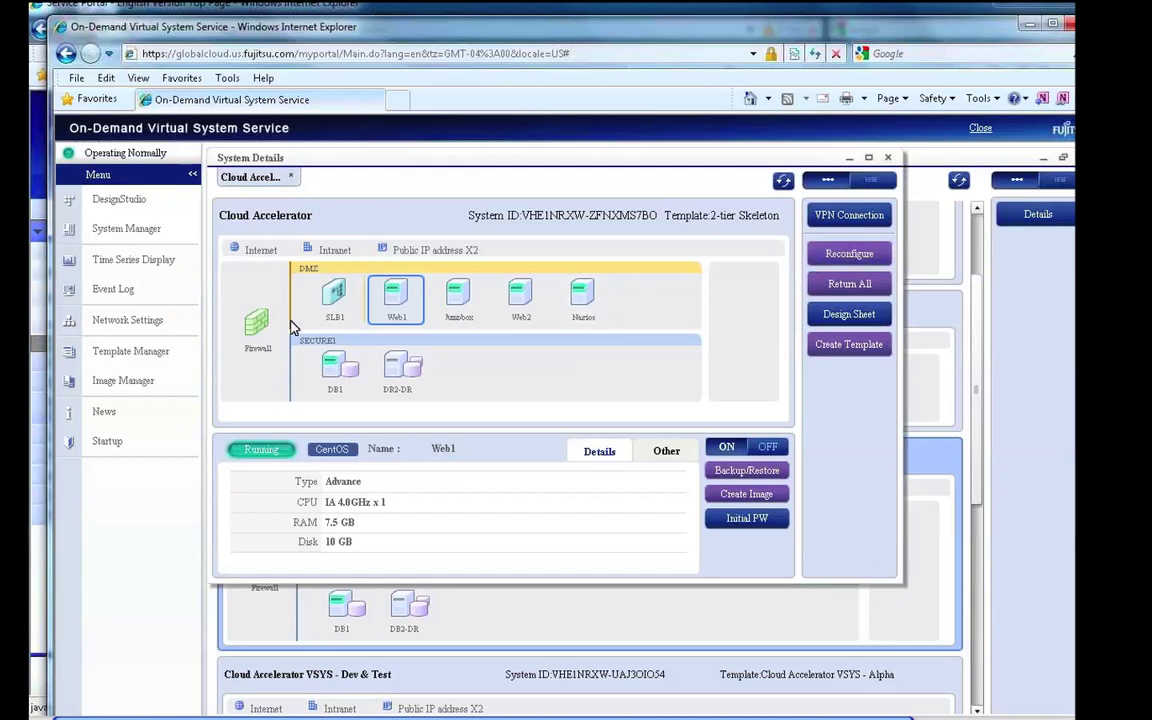
Examine the NAT settings of the Cloud Accelerator firewall and leave them without saving
click(258, 331)
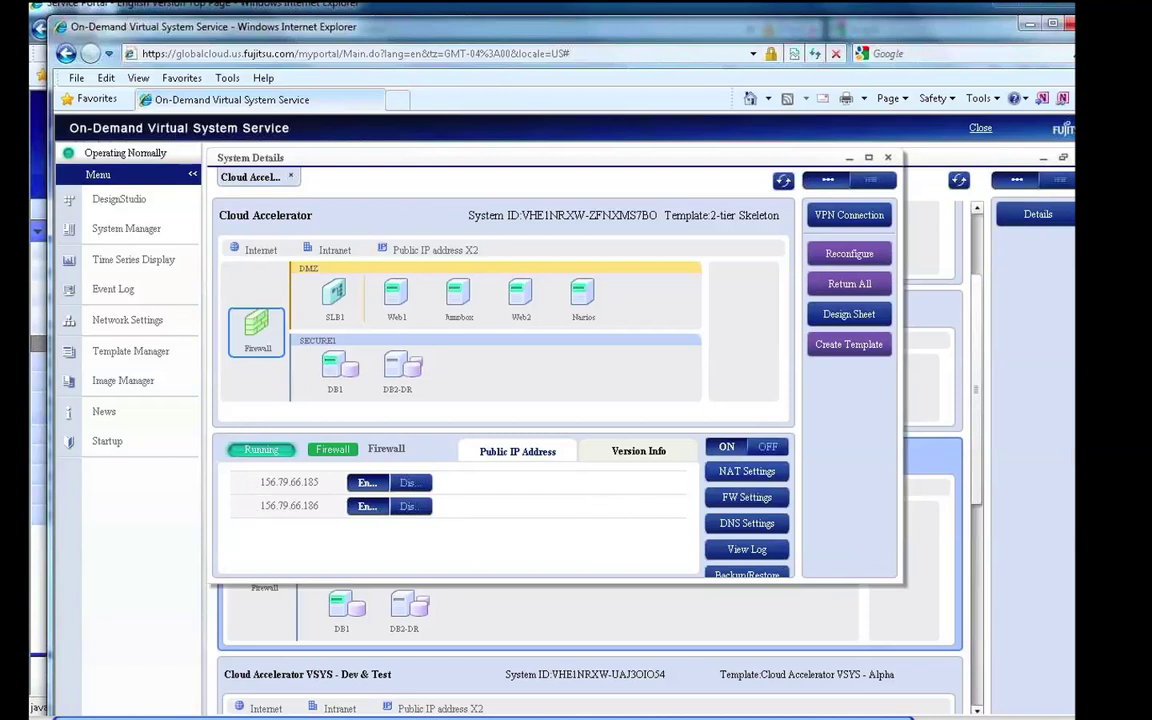
click(748, 473)
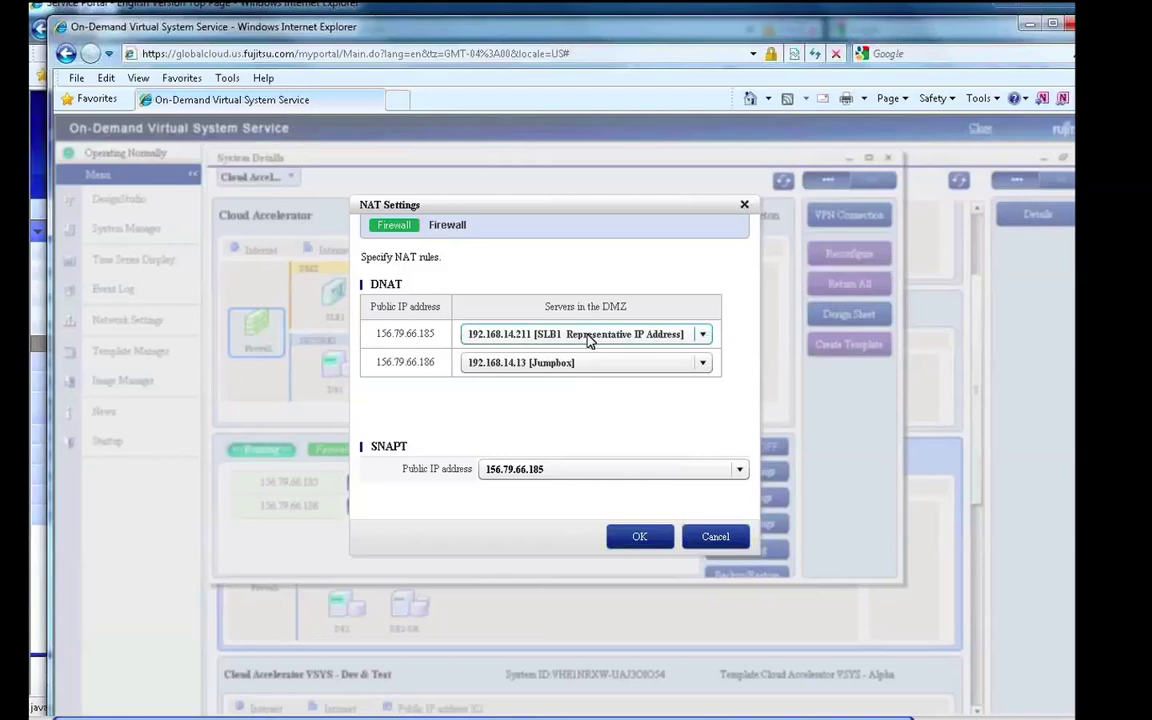
click(716, 538)
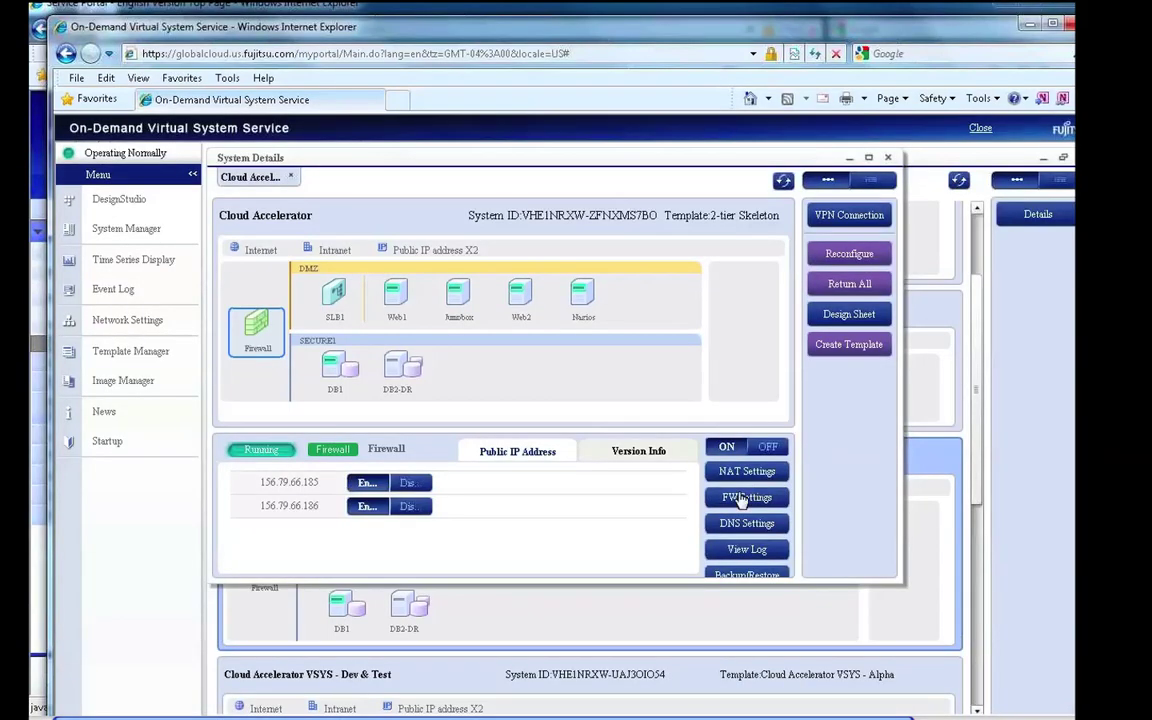
Open the Cloud Accelerator firewall's FW settings and filter the rules to those from Internet to DMZ
click(741, 500)
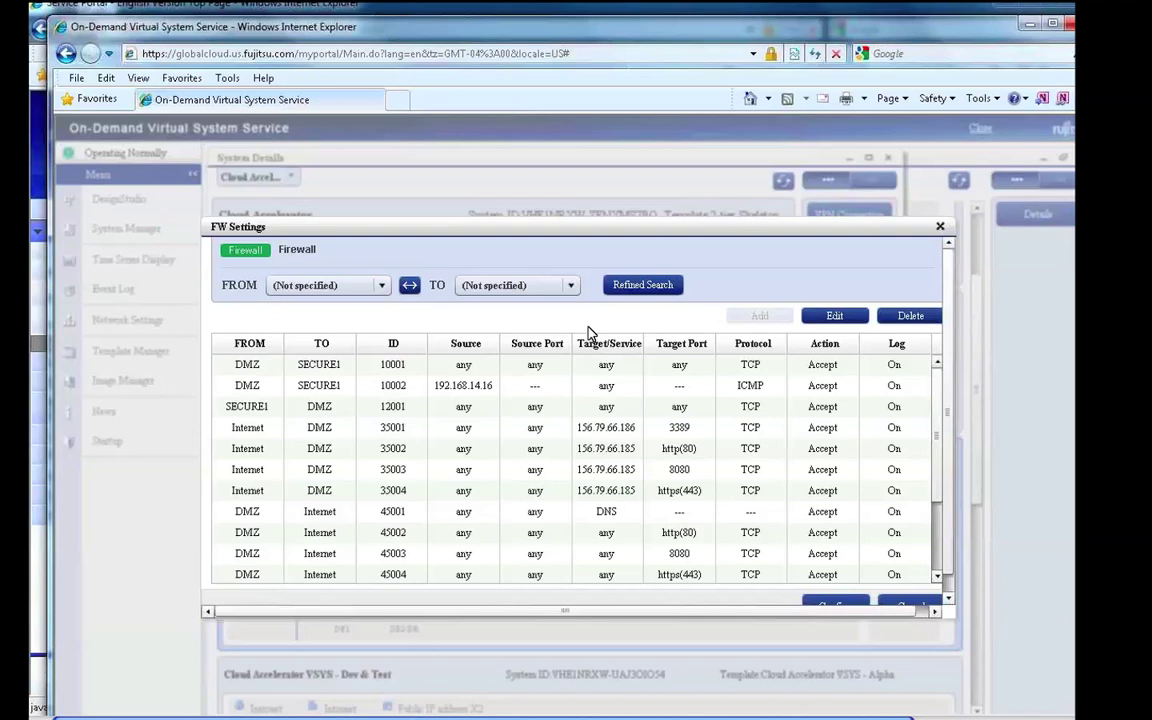
click(382, 286)
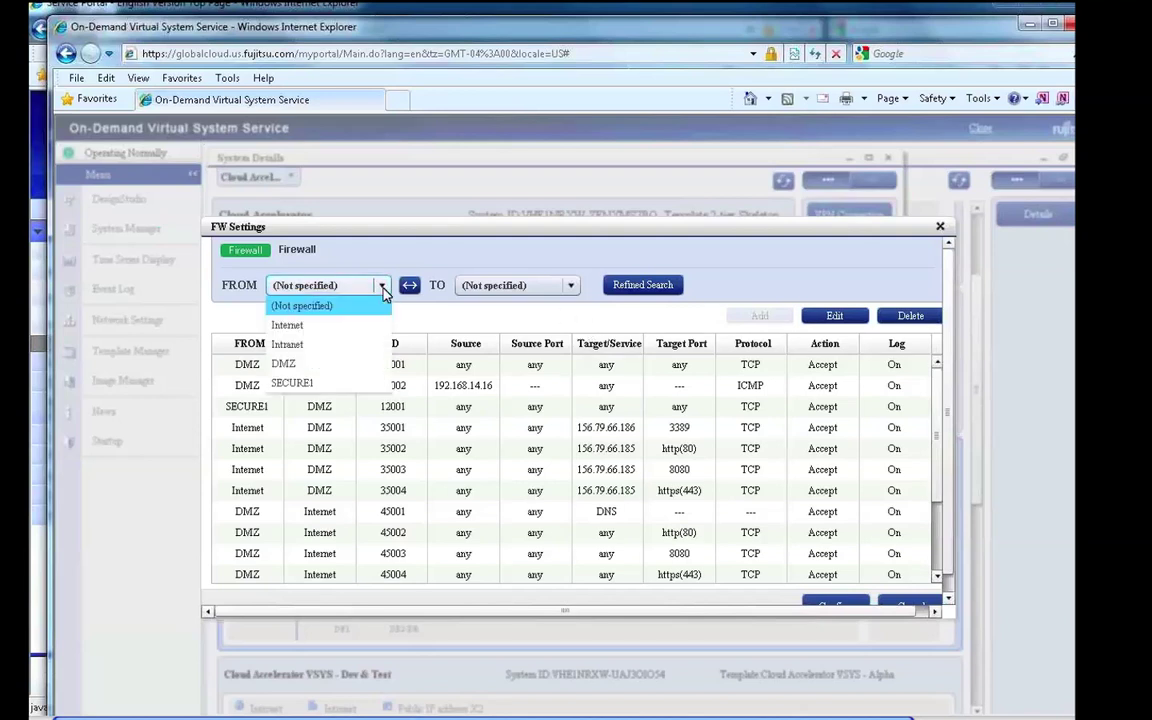
click(310, 326)
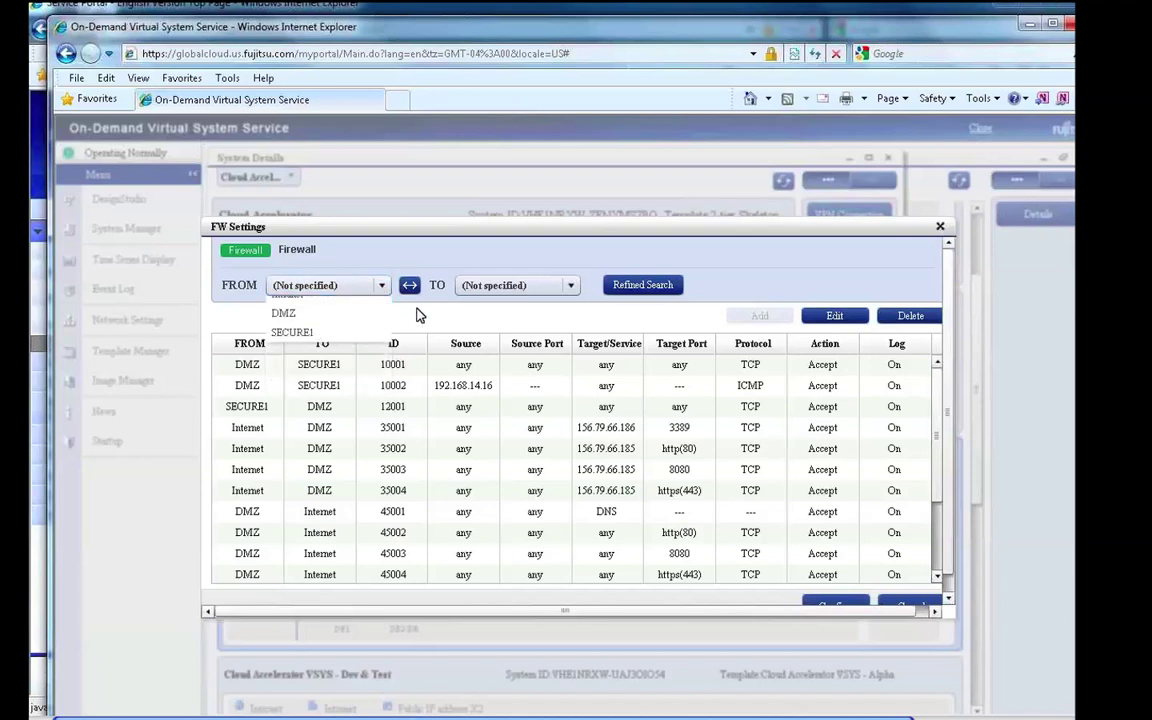
click(571, 286)
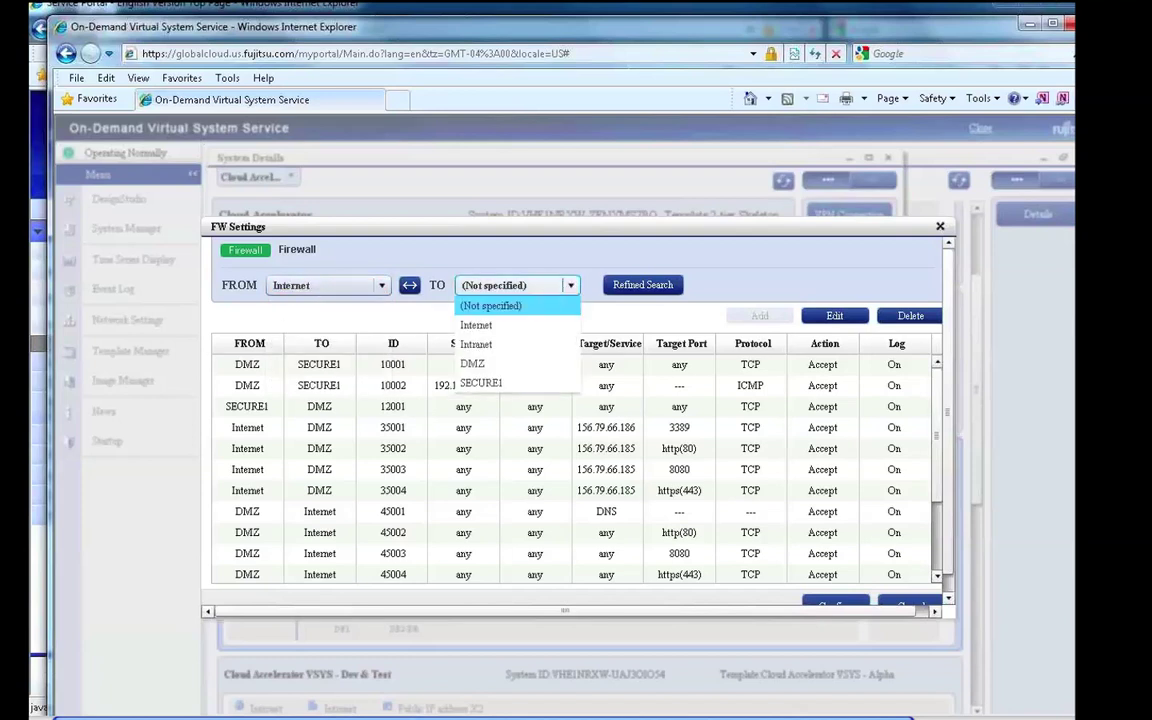
click(474, 357)
click(645, 287)
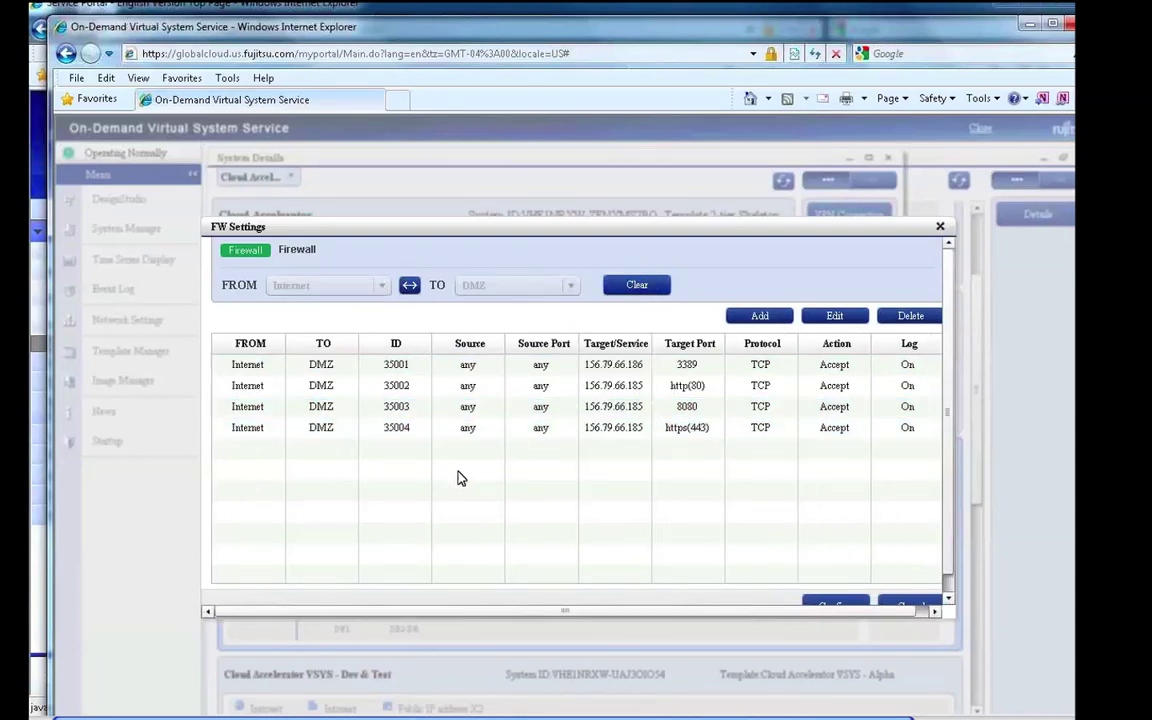
View the form for adding an Internet-to-DMZ firewall rule, cancel it and leave the firewall settings without saving
click(470, 408)
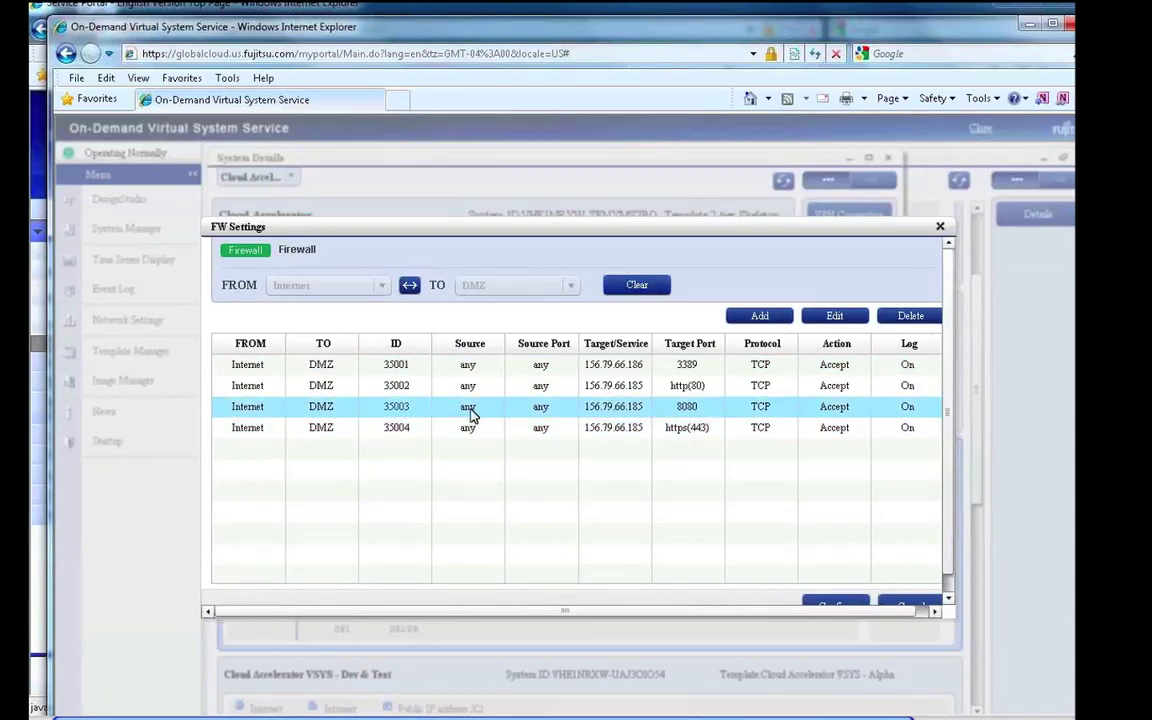
click(762, 317)
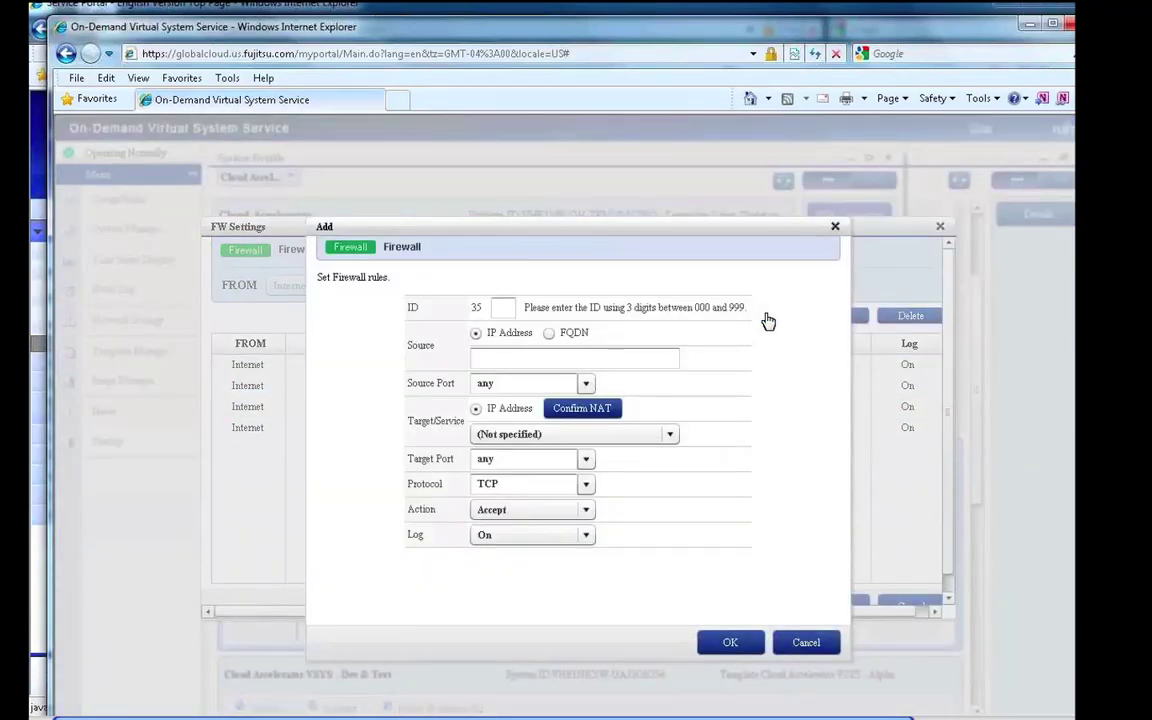
click(805, 644)
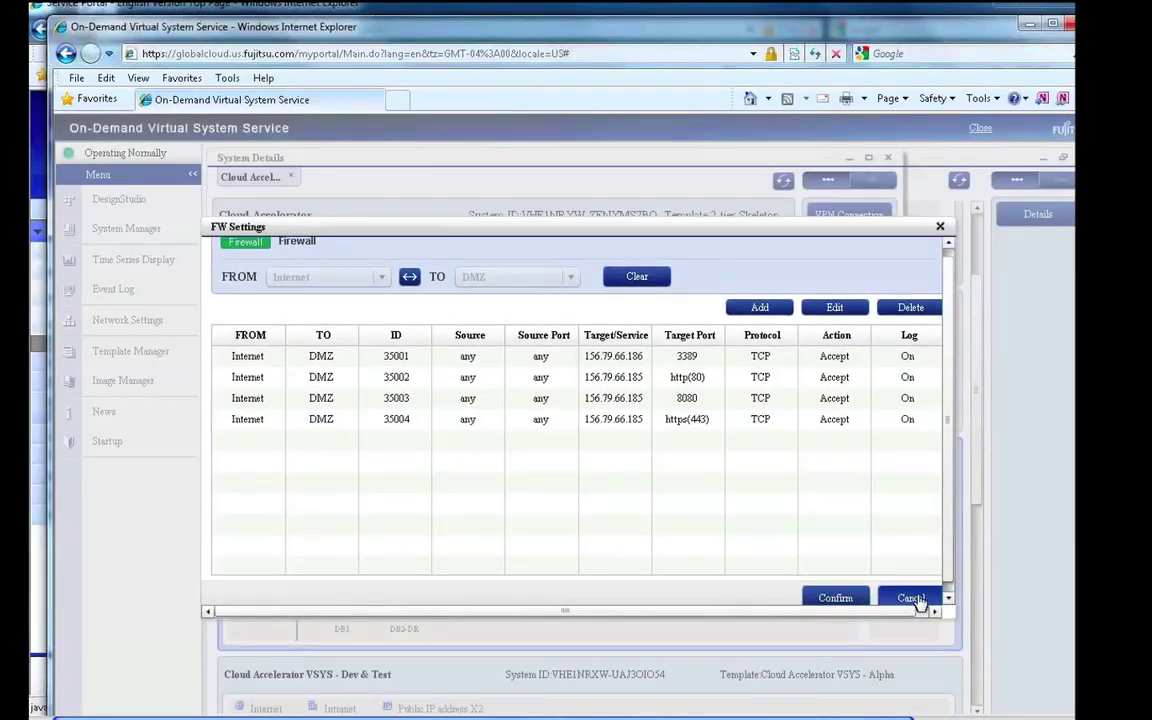
click(935, 601)
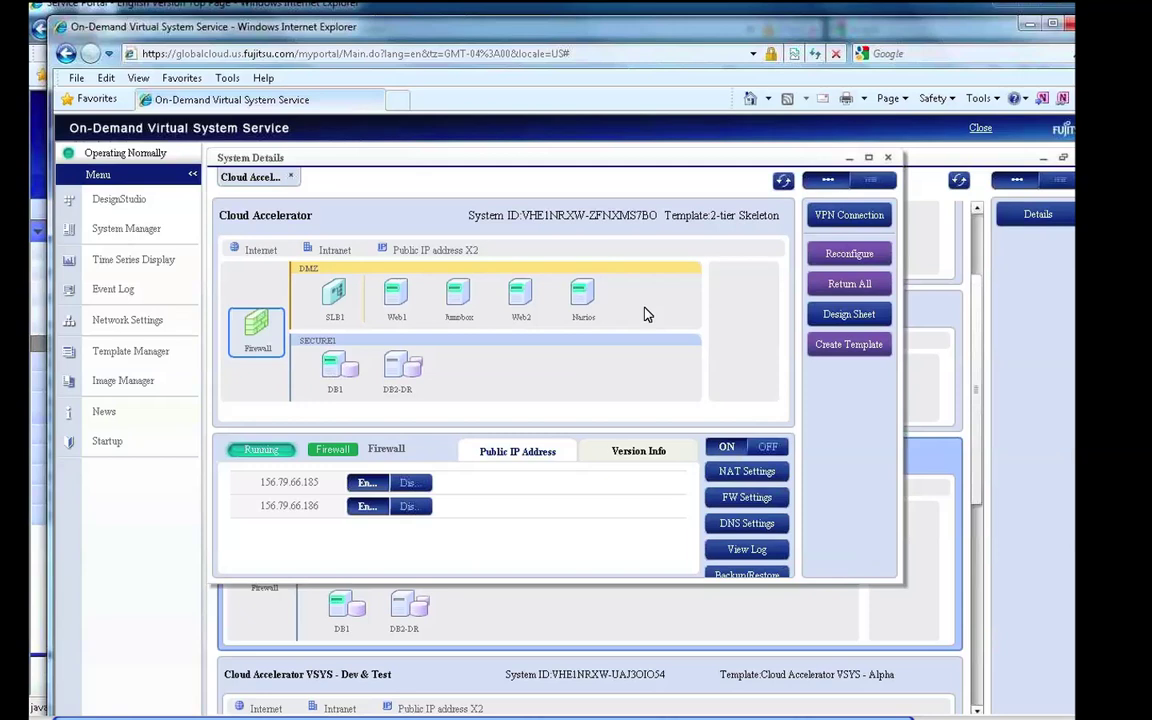
Close the system details, switch to the Service Portal window and show the service charges under User Management
click(891, 158)
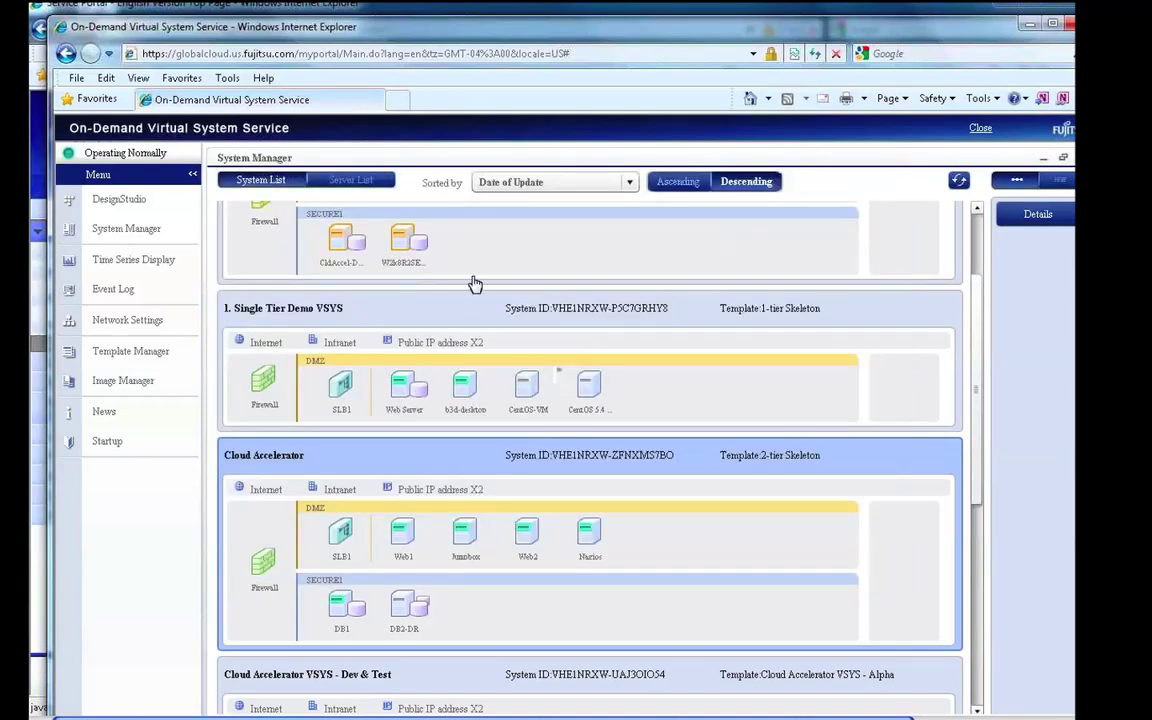
click(290, 8)
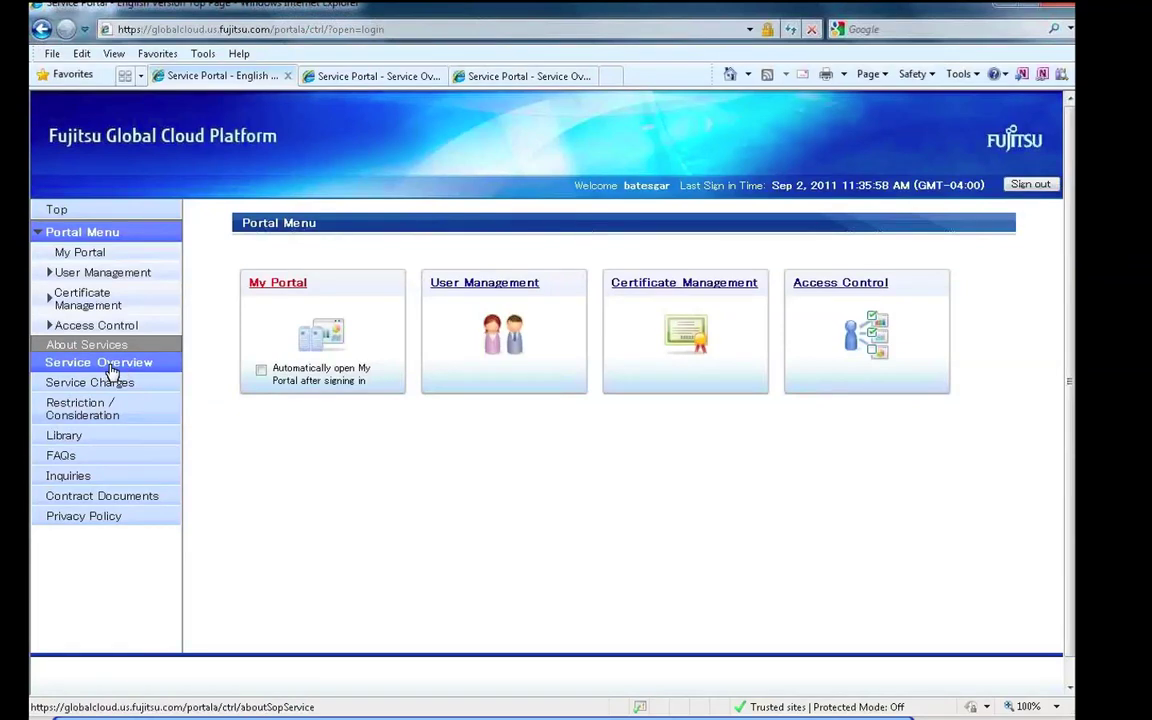
click(110, 275)
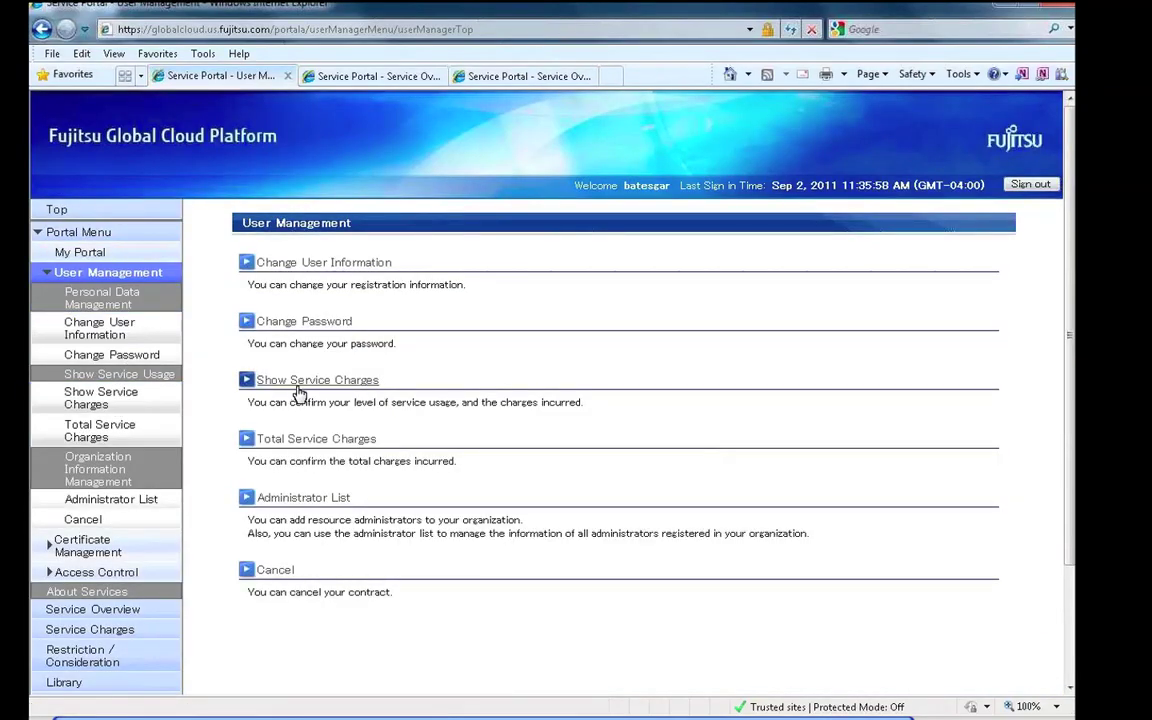
click(298, 390)
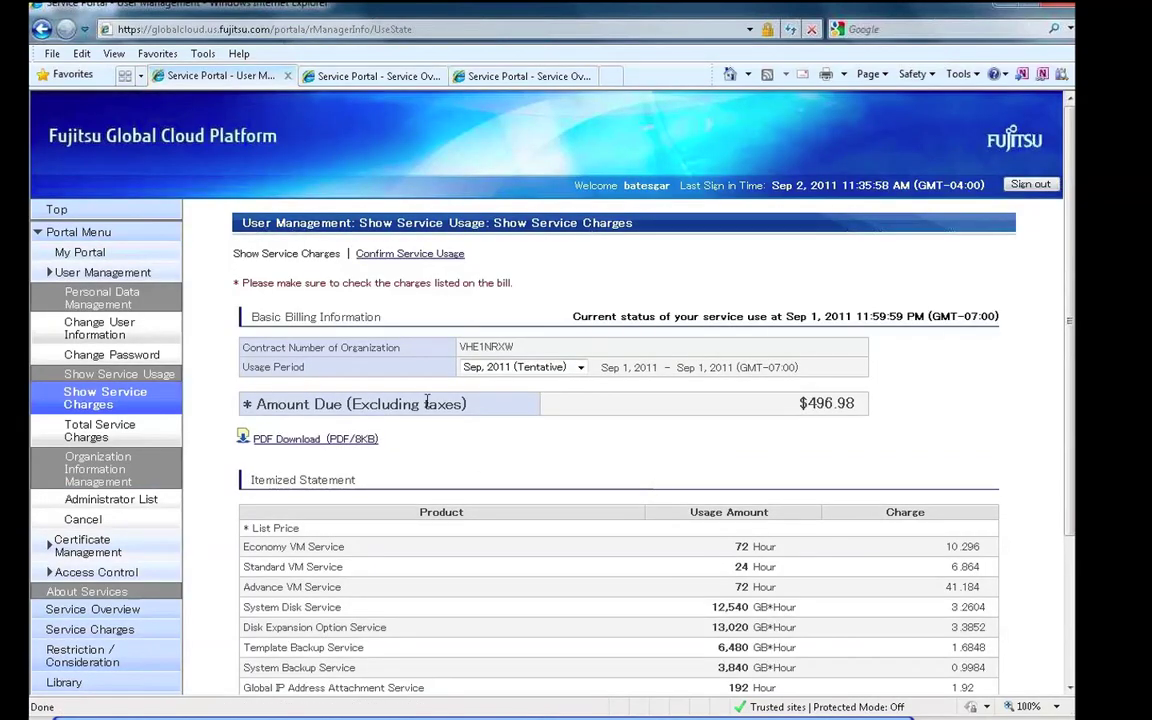
Check the selectable usage periods and open the September 2011 charges PDF, usagelist_2011-09.pdf
click(581, 368)
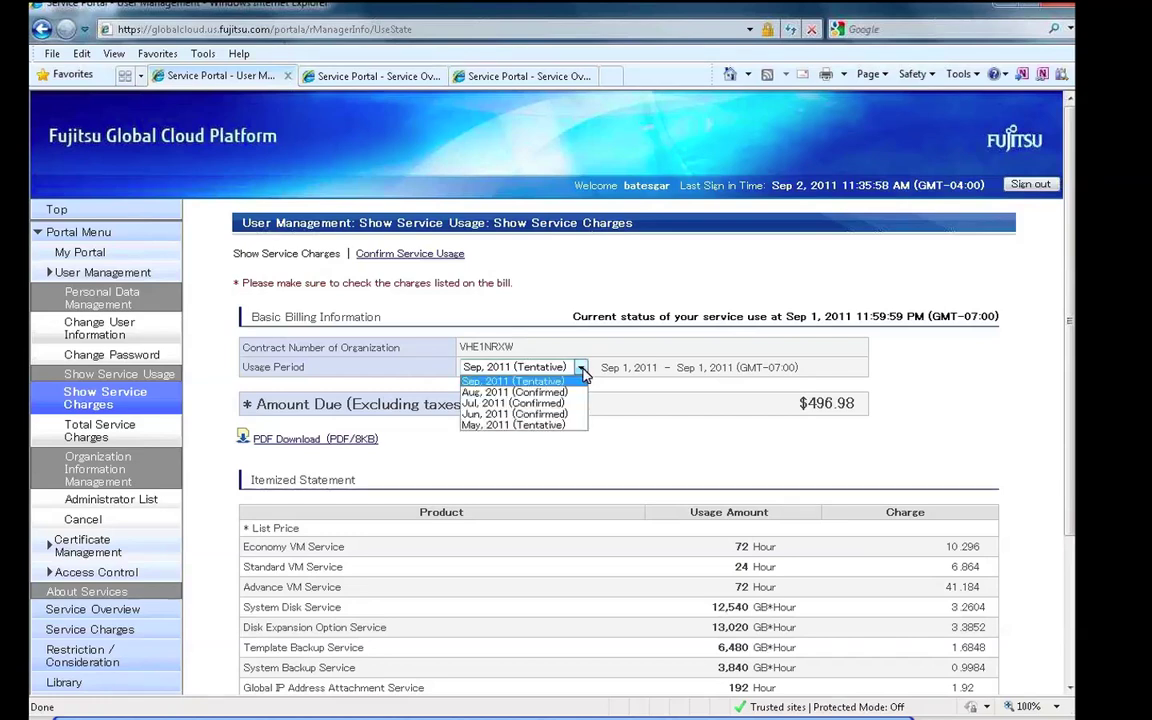
click(376, 403)
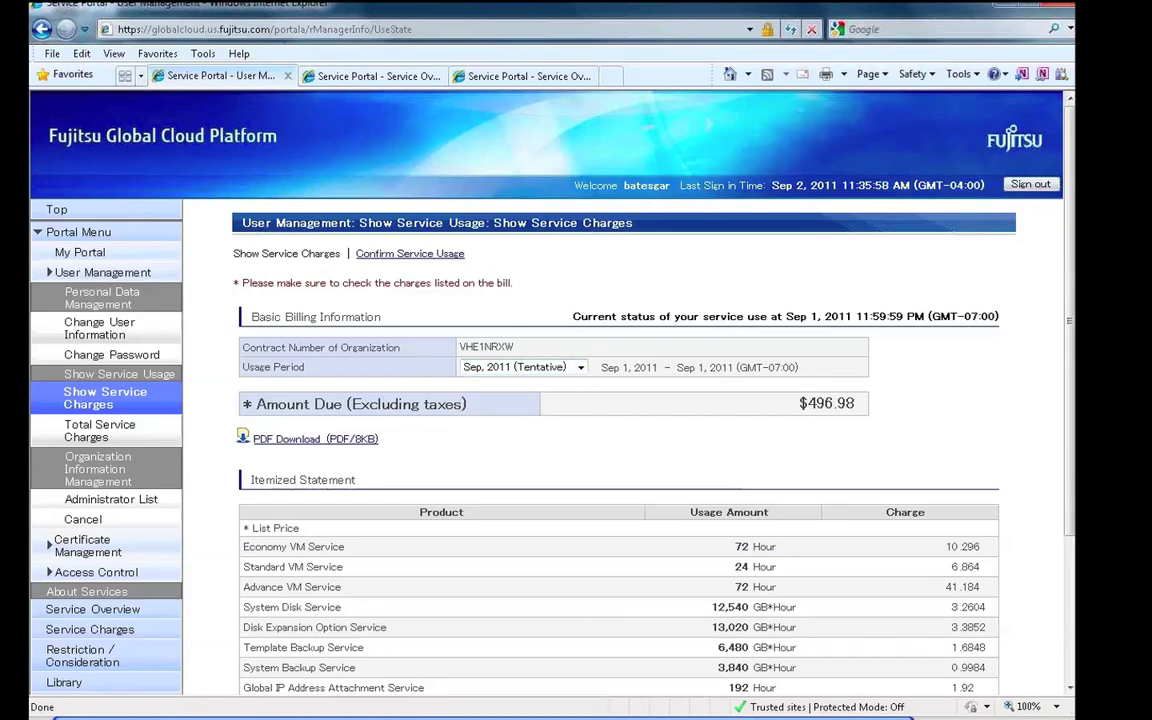
click(306, 442)
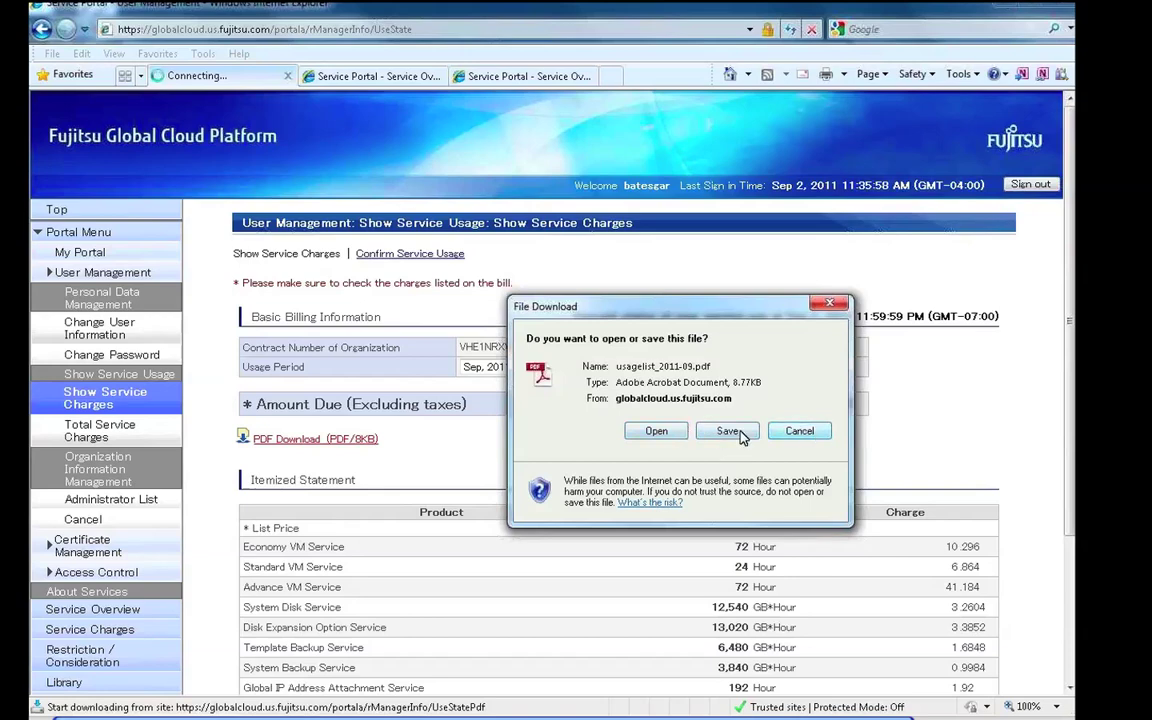
click(656, 431)
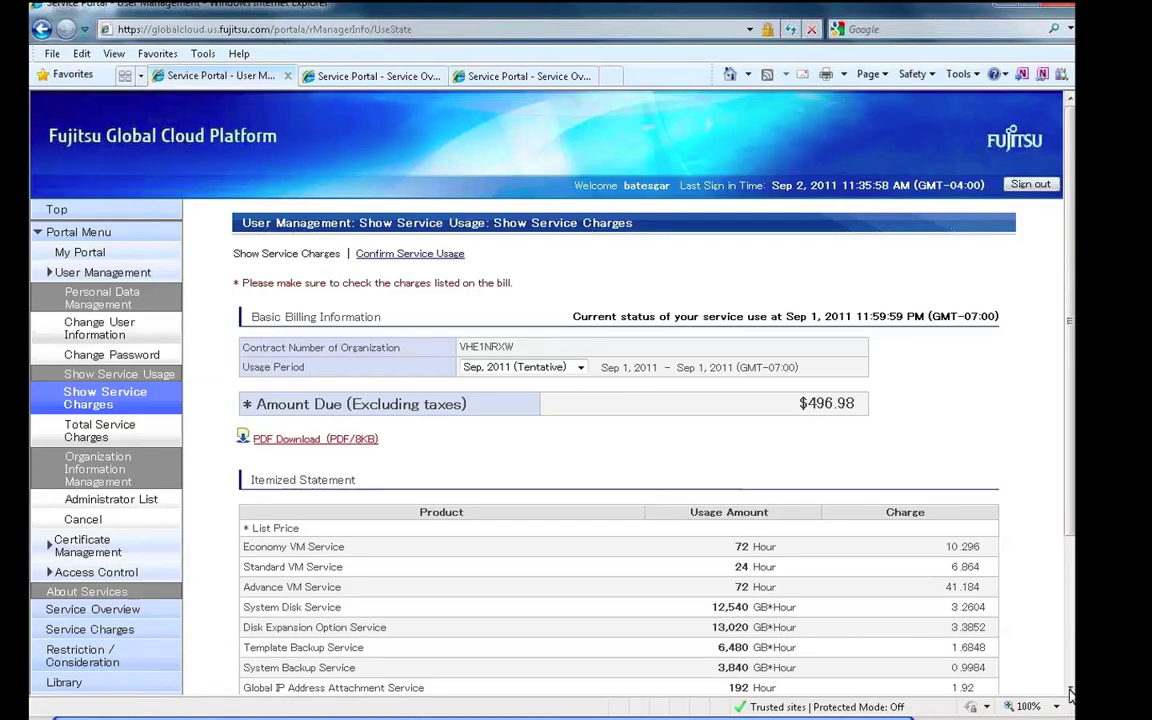
Open the Inquiries page of the Service Portal
click(1068, 690)
click(72, 518)
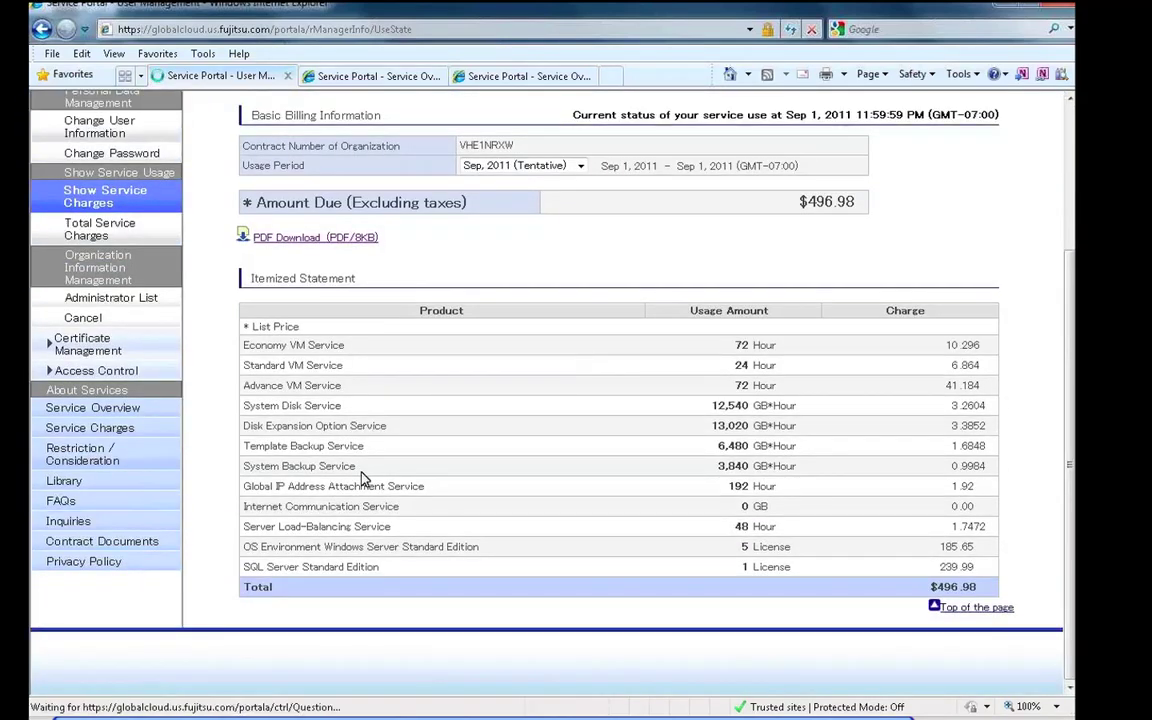